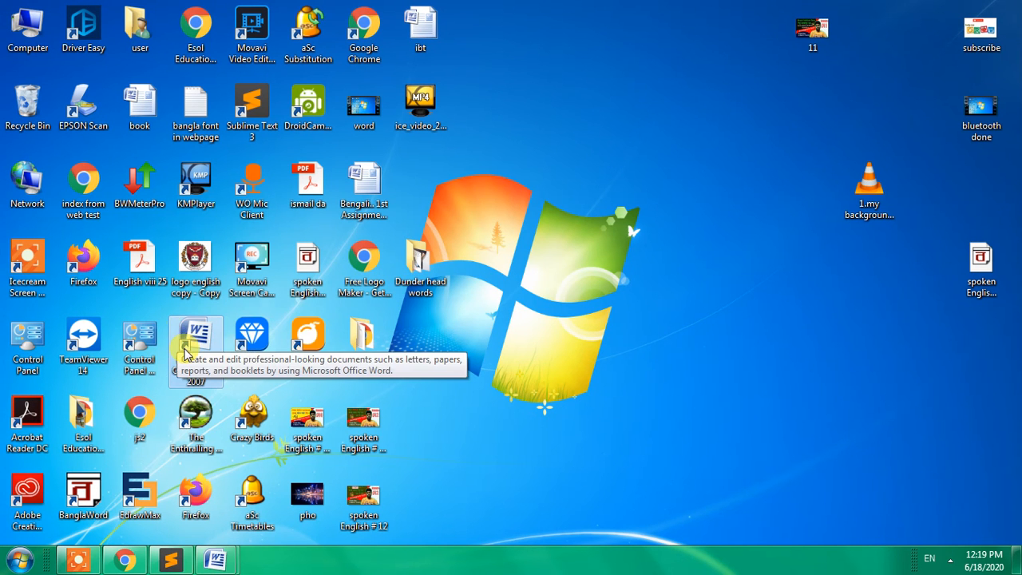
Bring up the blank Document1 window in Word and minimize it again
mouse_move(215, 559)
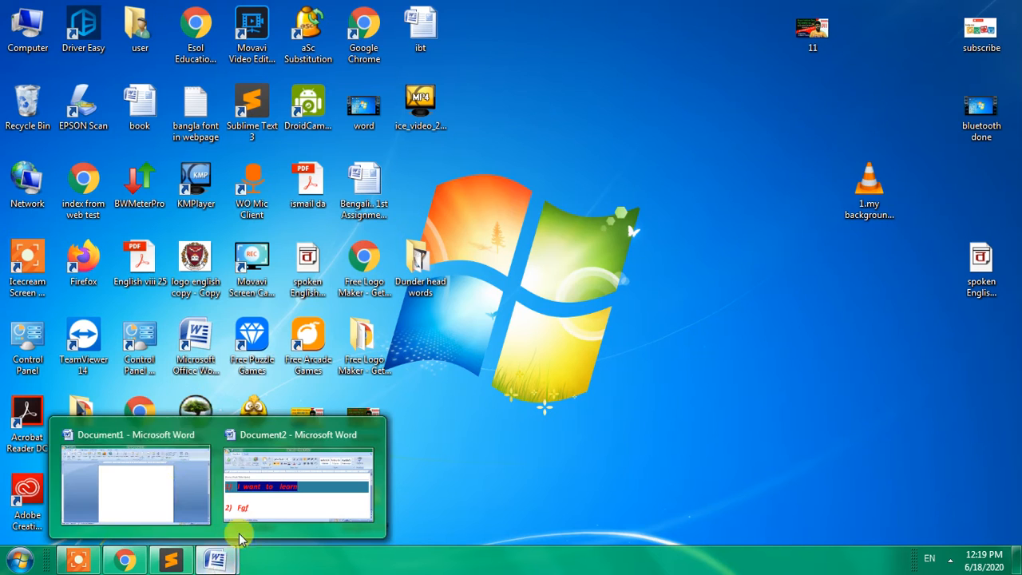
click(161, 490)
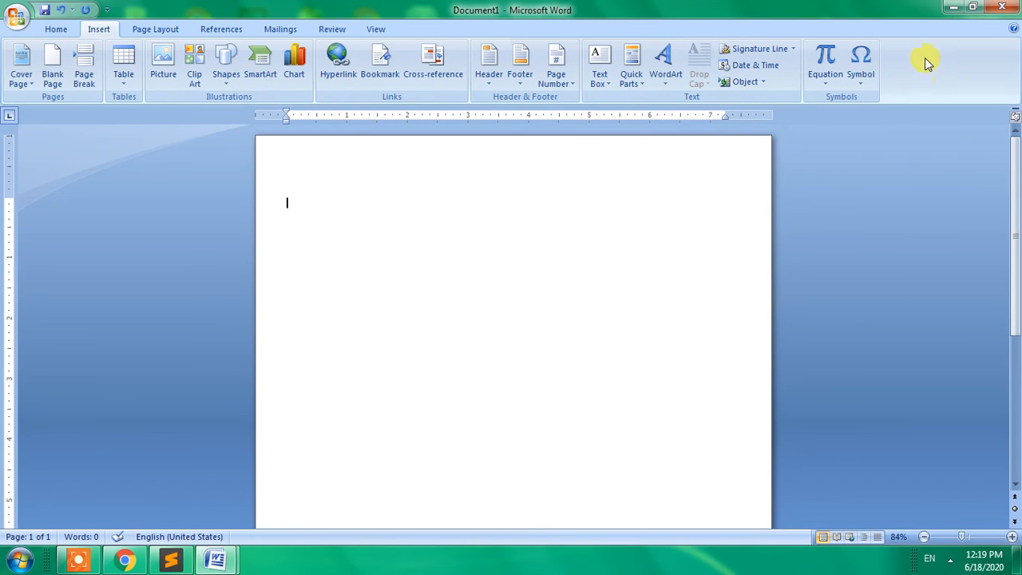
click(954, 11)
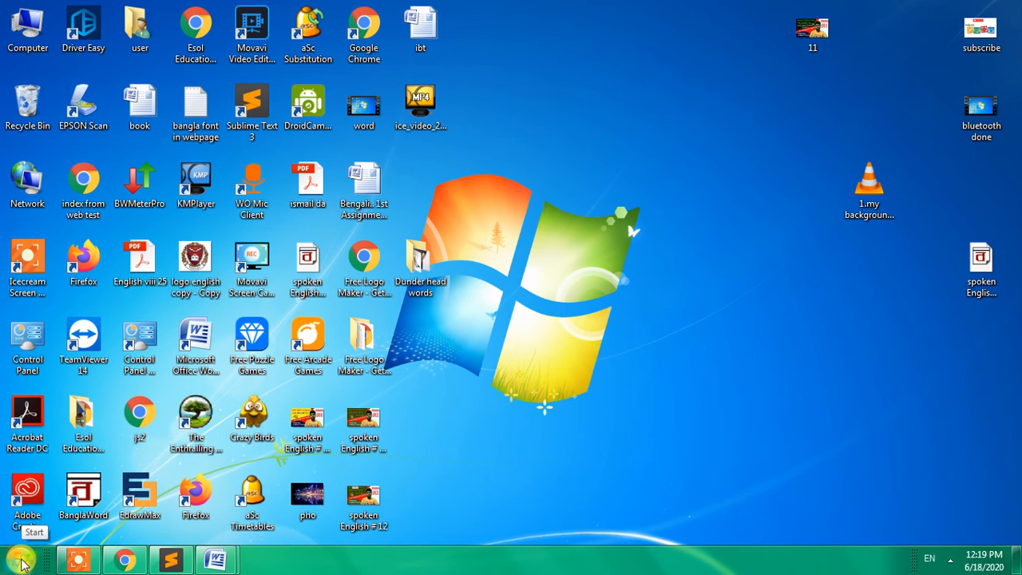
Browse the installed programs for the Microsoft Office applications and close the program list
click(22, 563)
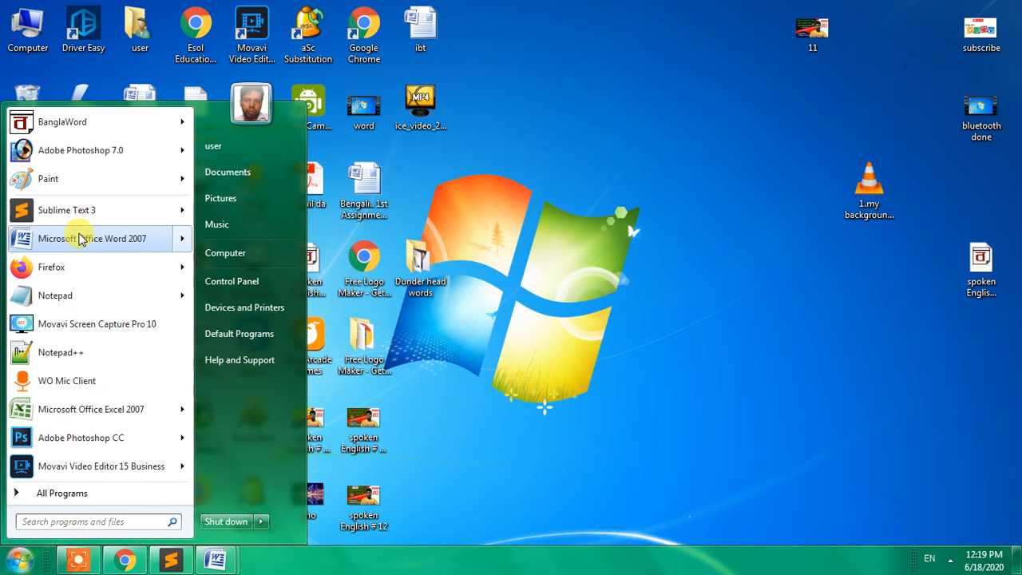
mouse_move(81, 242)
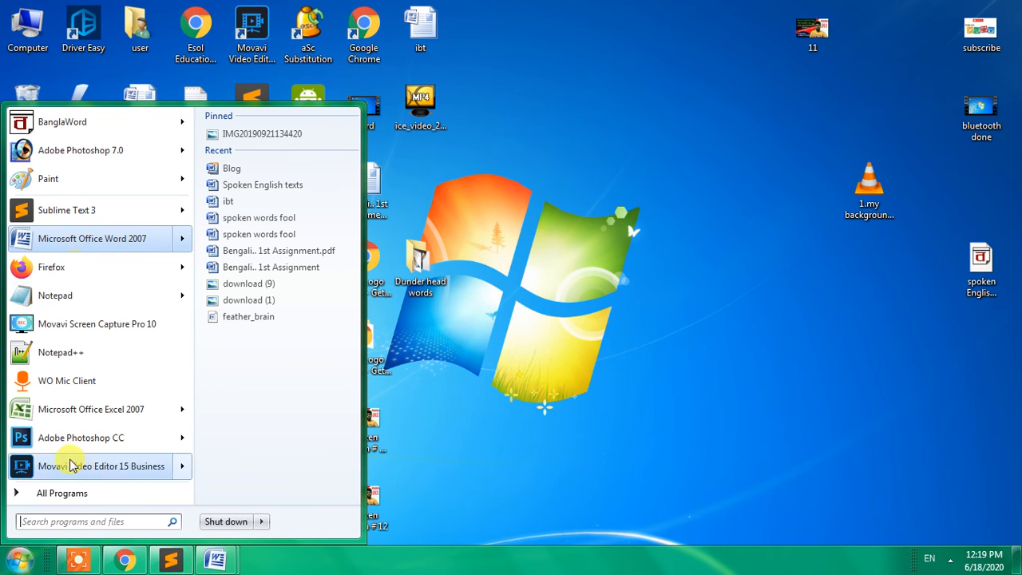
click(71, 494)
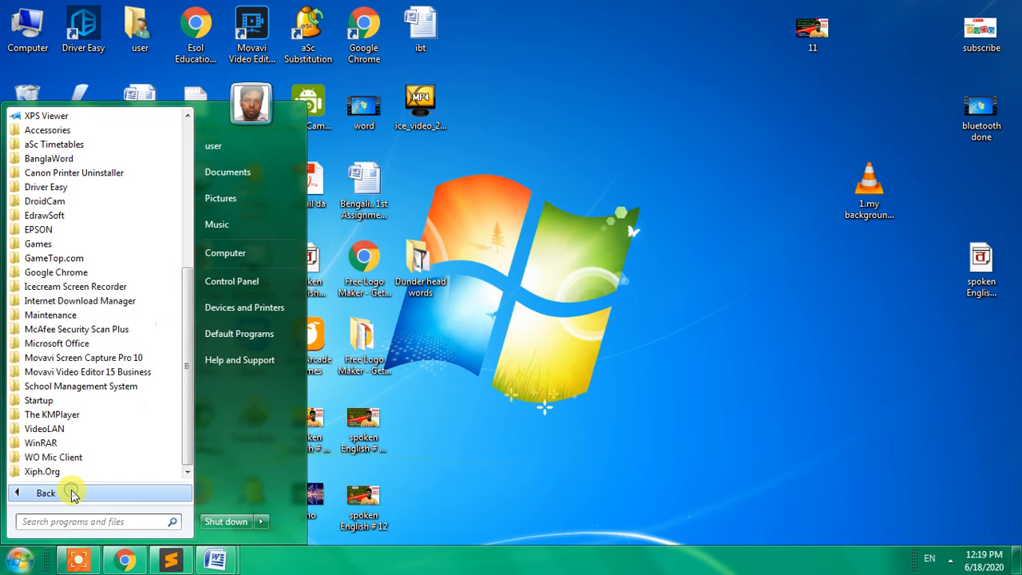
click(72, 493)
click(72, 493)
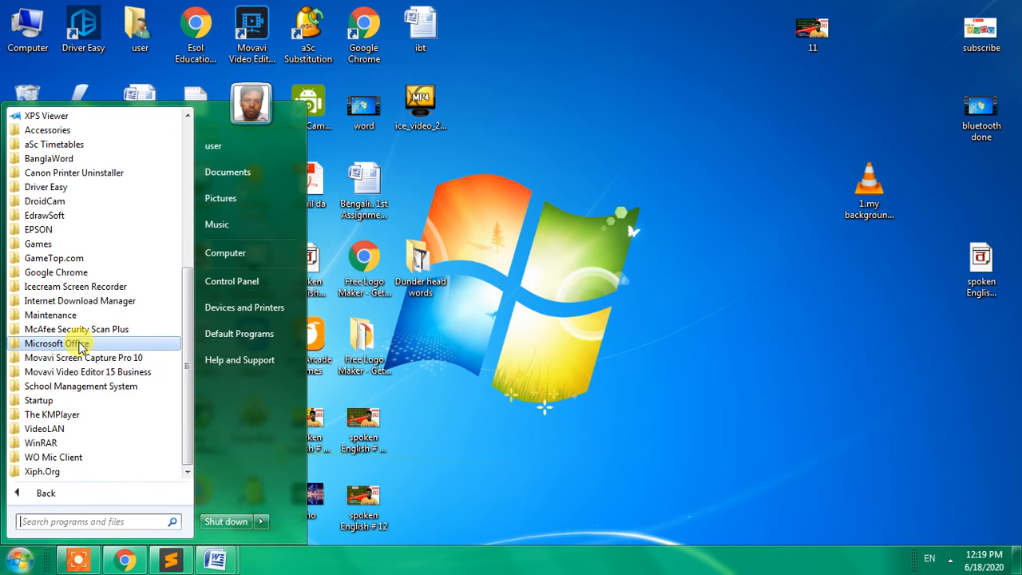
click(81, 345)
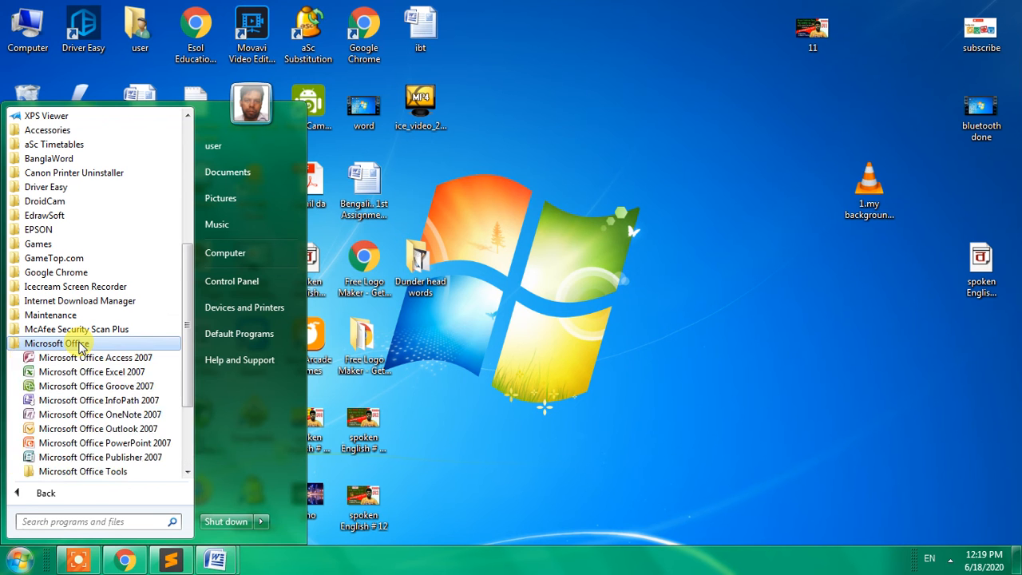
click(591, 352)
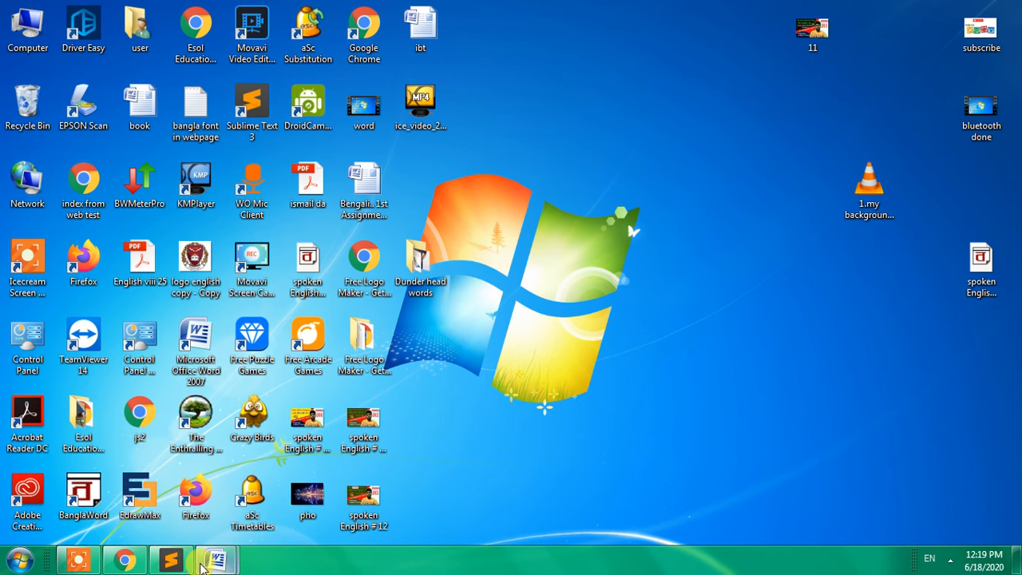
Switch to Document1 in Word and create a new blank document
mouse_move(215, 559)
click(184, 513)
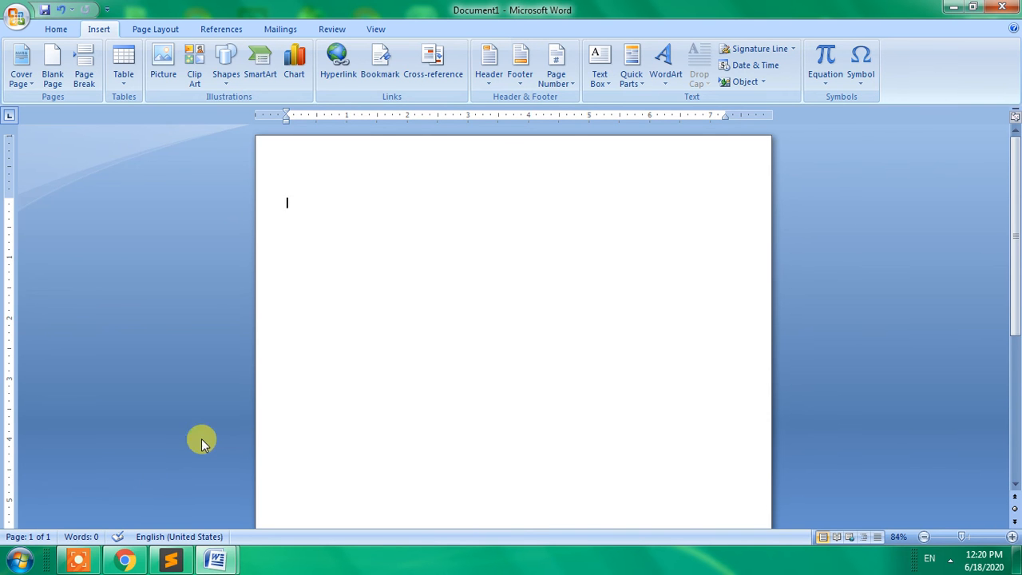
click(56, 30)
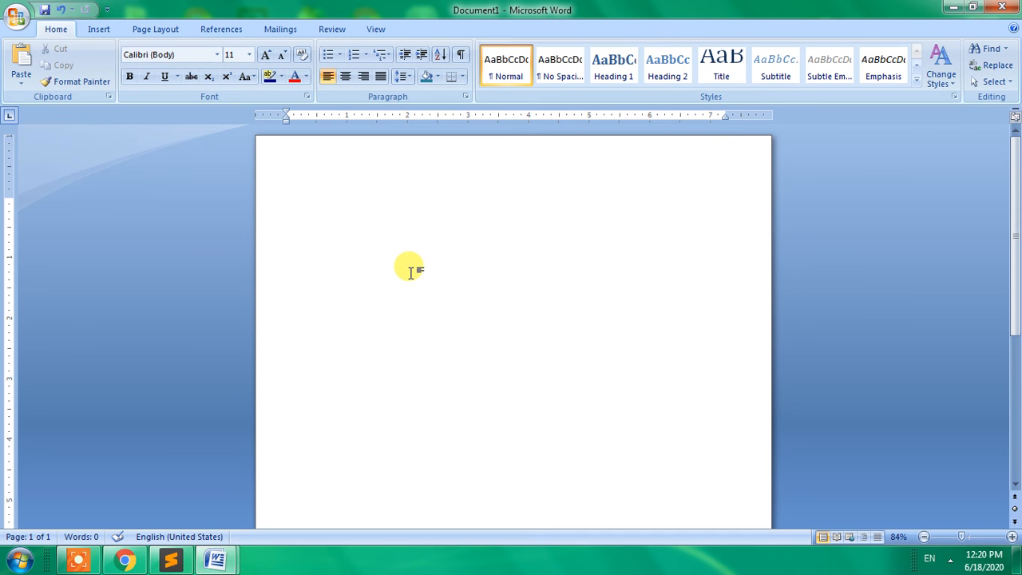
click(16, 16)
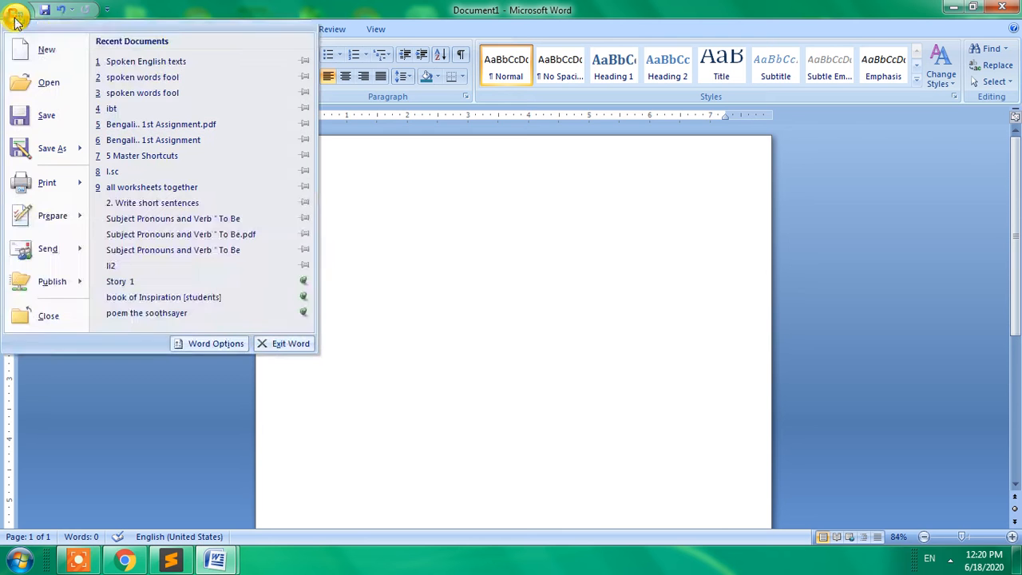
click(44, 53)
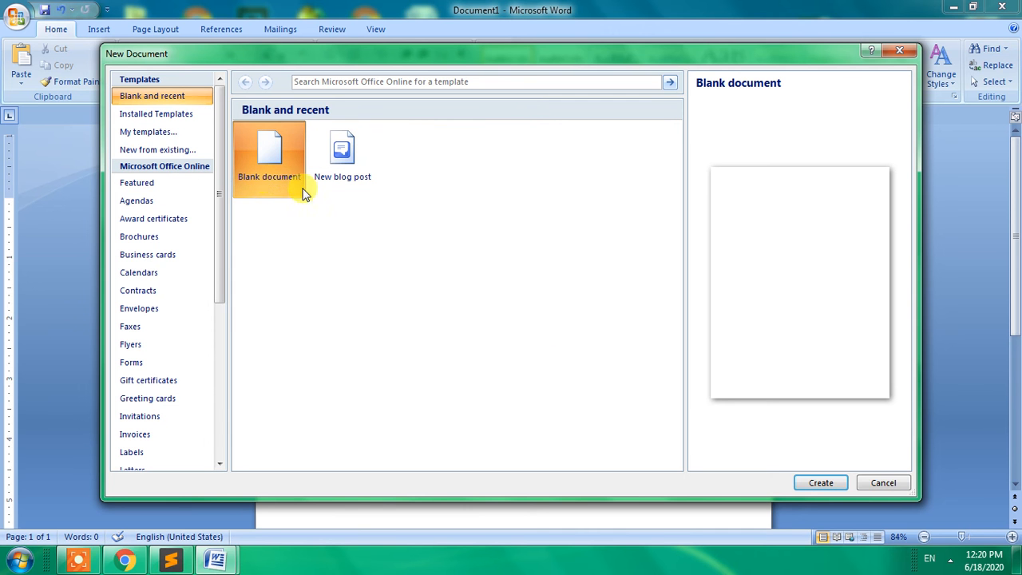
click(819, 484)
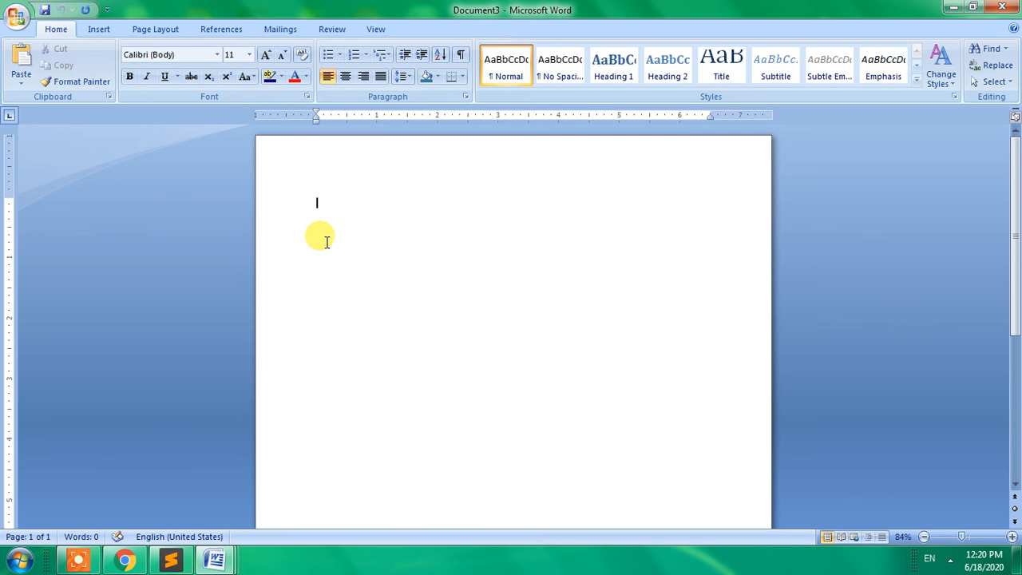
Enter the text "Ctrl+N" on the first line of the new document
text(0)
text(t)
text(rl+)
text(N)
Enlarge the "Ctrl+N" text to font size 80
drag(352, 203, 298, 198)
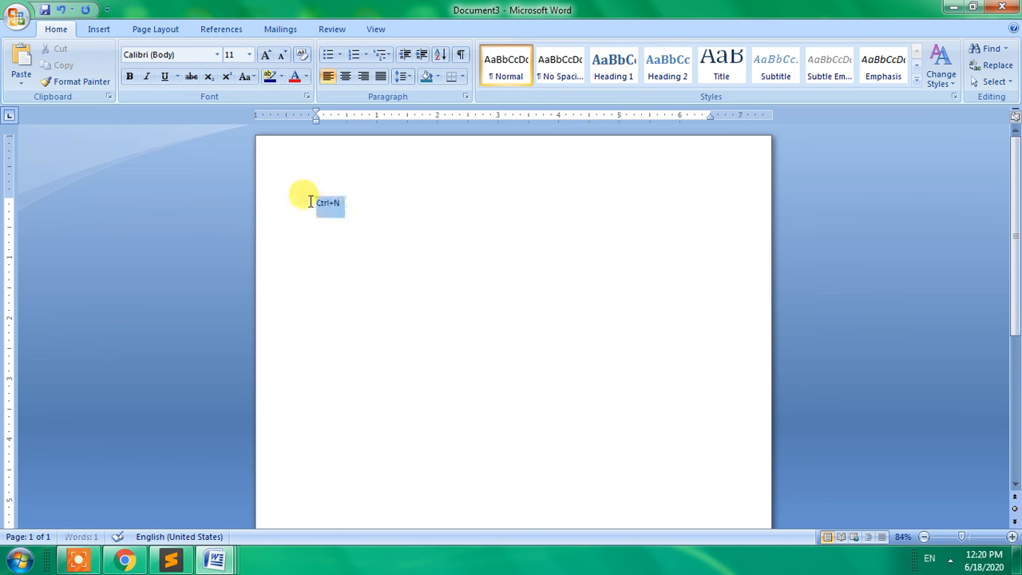
click(266, 56)
click(266, 56)
click(266, 56)
click(266, 55)
click(266, 56)
click(266, 56)
click(266, 56)
click(266, 56)
click(266, 56)
click(266, 56)
click(266, 56)
click(266, 56)
click(549, 276)
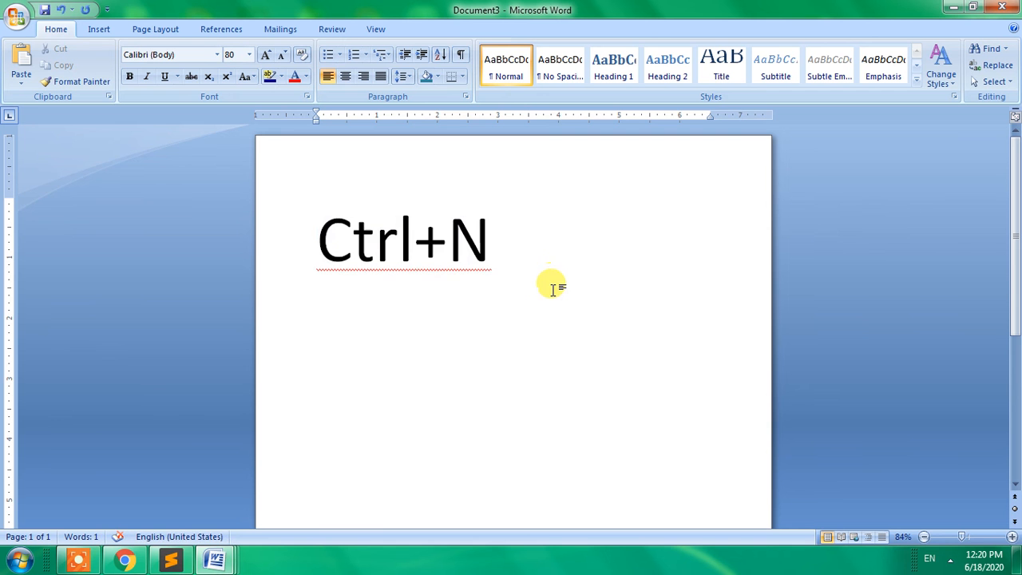
Highlight and deselect the "Ctrl+N" text, and create another blank document
drag(317, 222, 487, 233)
click(564, 311)
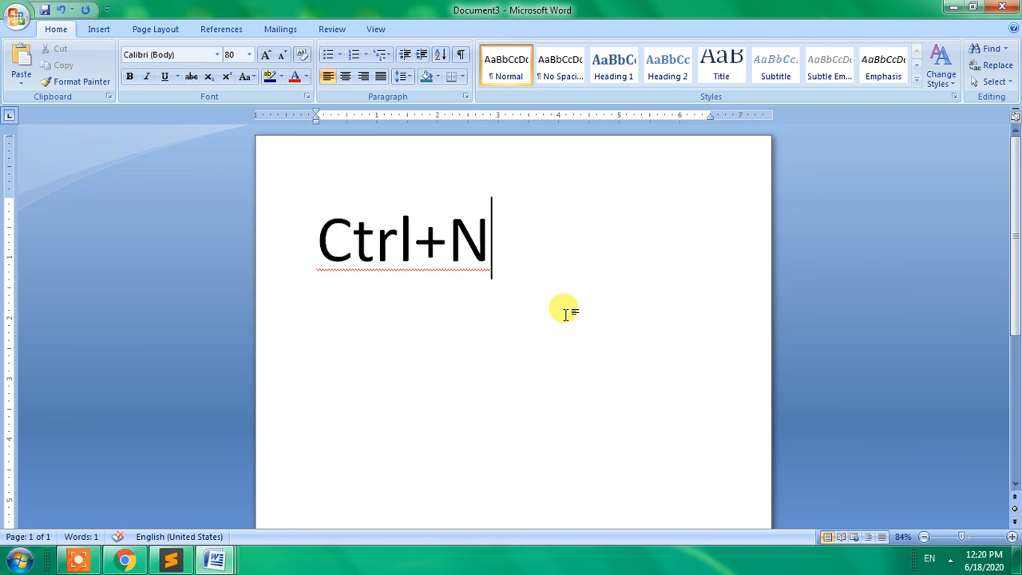
key(ctrl+n)
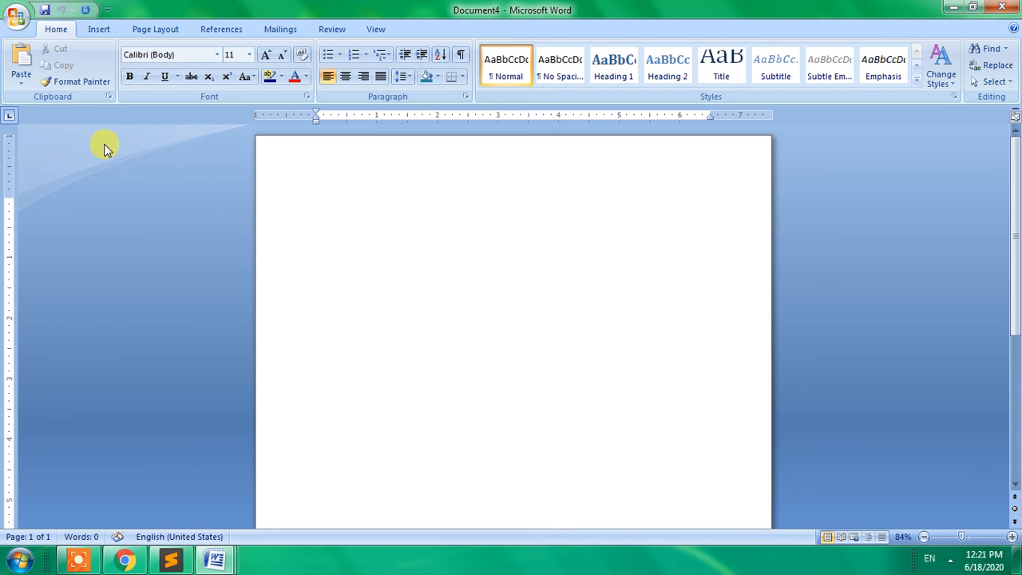
View the folders and drives offered for opening an existing file, and cancel without opening anything
click(10, 16)
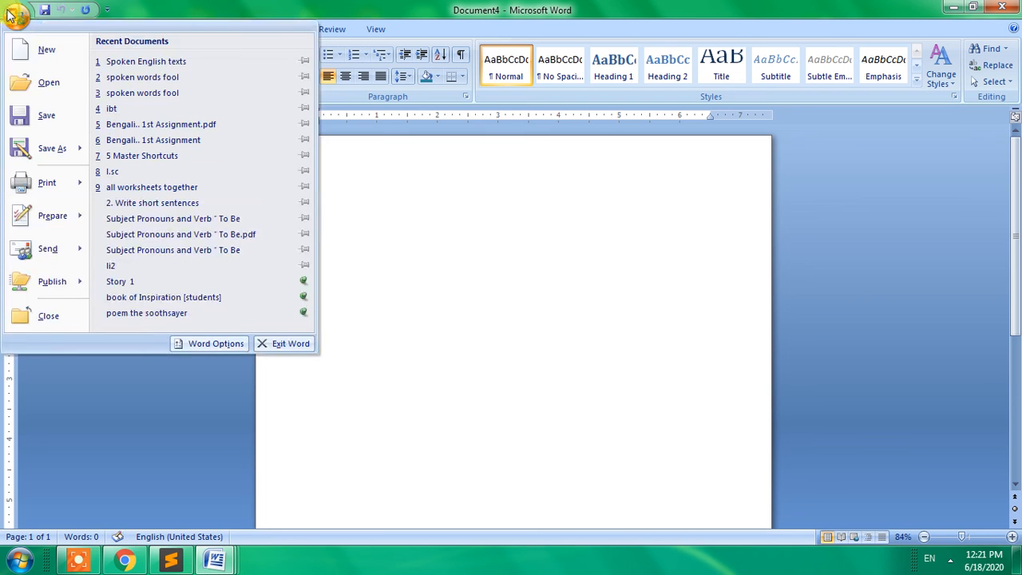
click(26, 85)
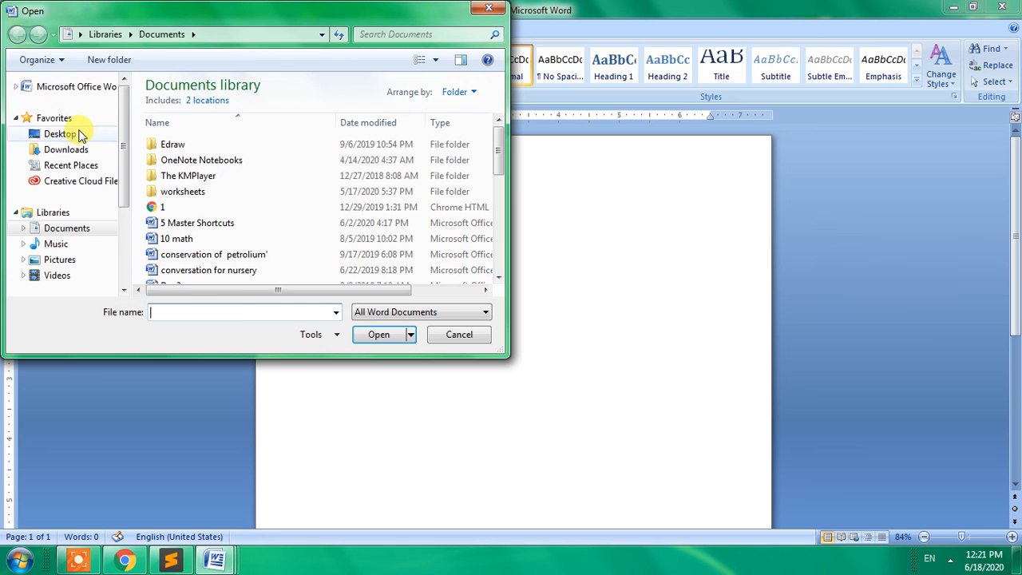
drag(125, 156, 124, 183)
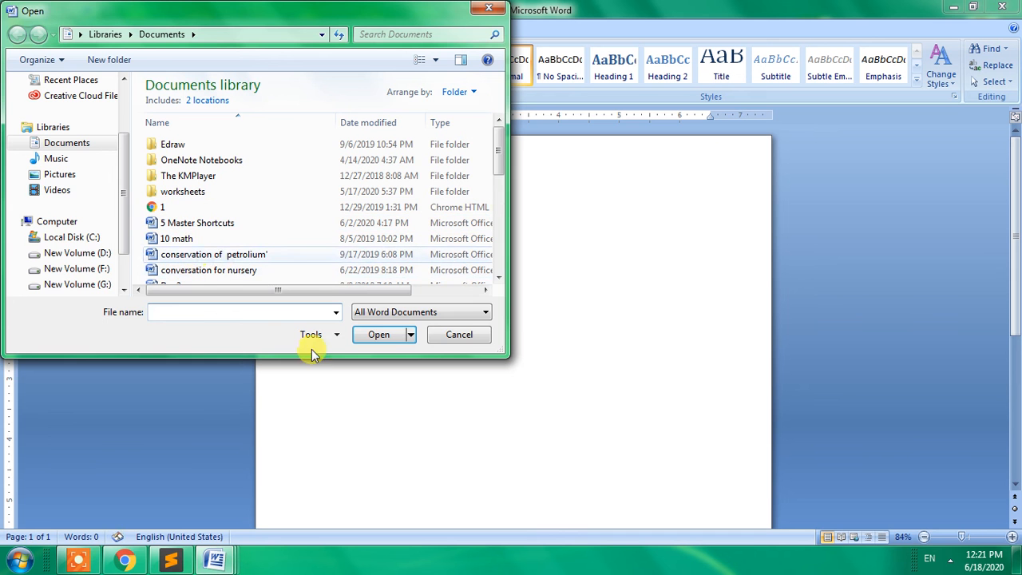
click(470, 341)
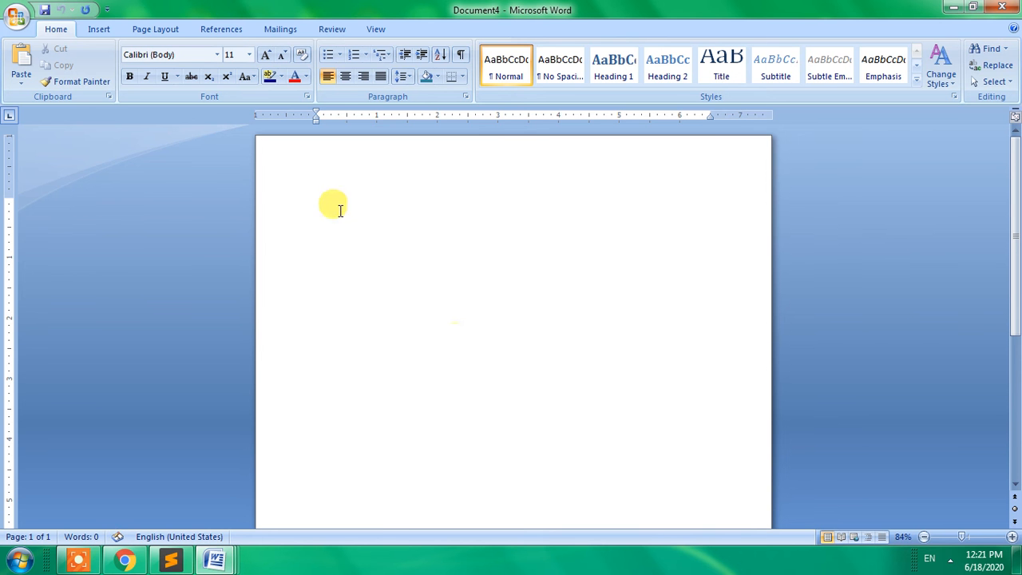
View the save options for the empty document and cancel without saving
click(16, 16)
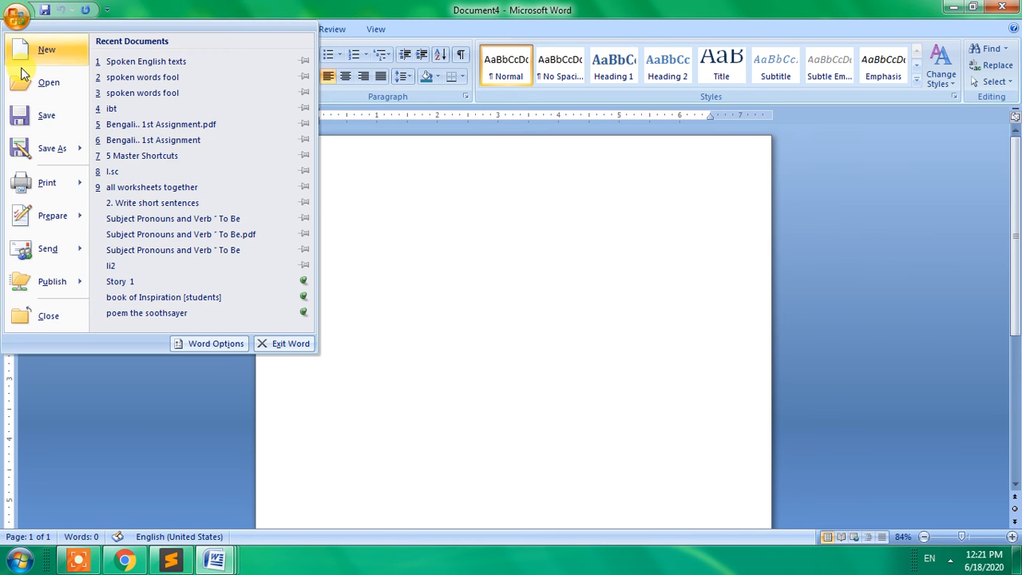
click(46, 121)
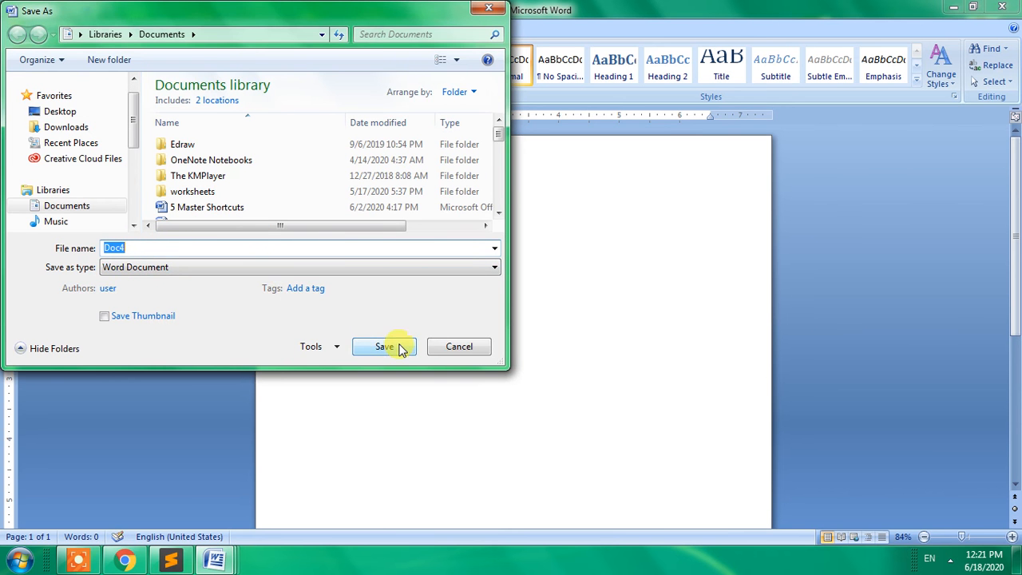
click(462, 347)
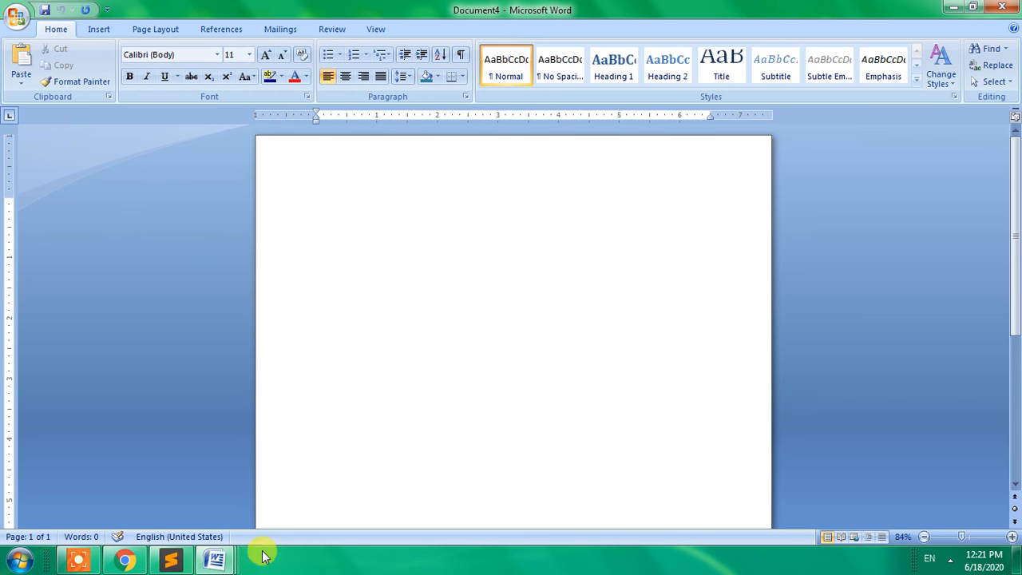
Minimize the empty document and change the large text in Document3 to "Ctrl+s"
click(953, 8)
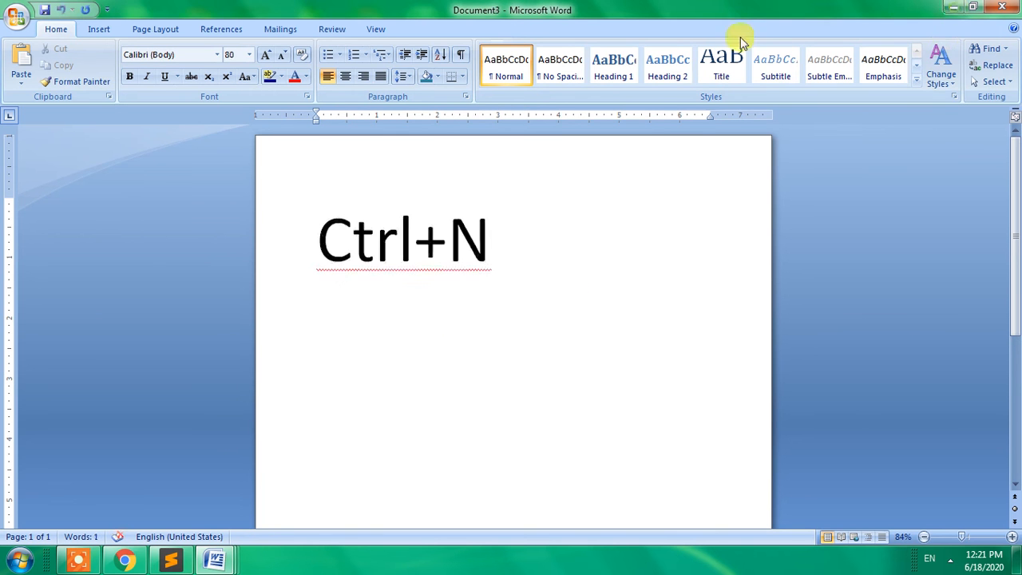
double_click(463, 233)
text(s)
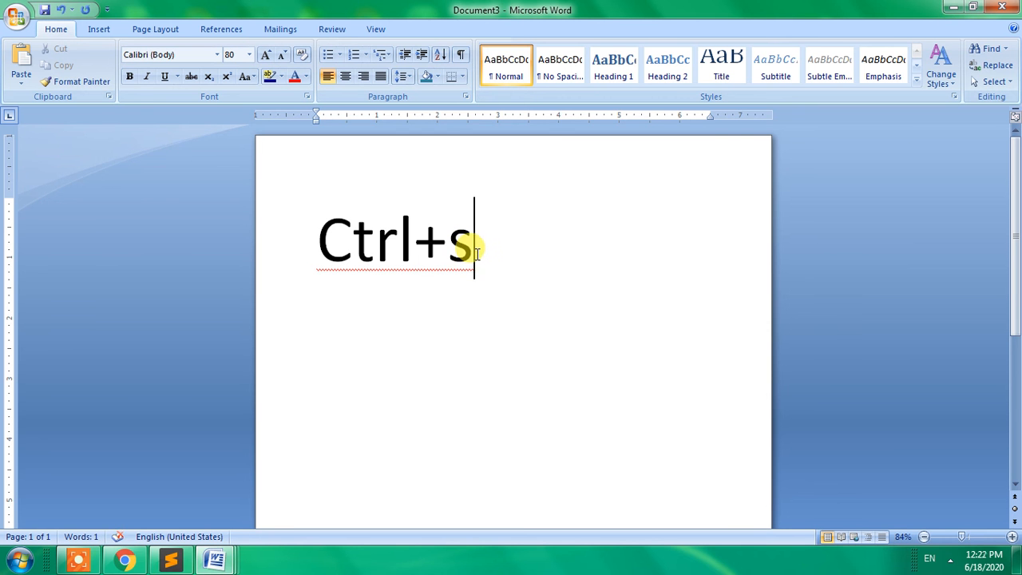
View the Save As formats and settings for Document3, and cancel without saving a copy
click(15, 16)
mouse_move(44, 160)
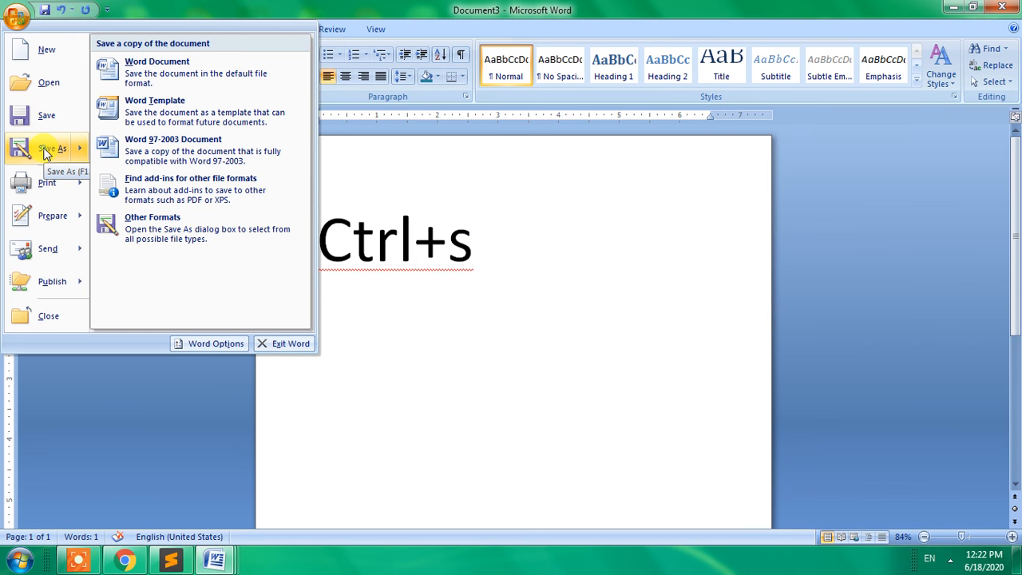
click(44, 152)
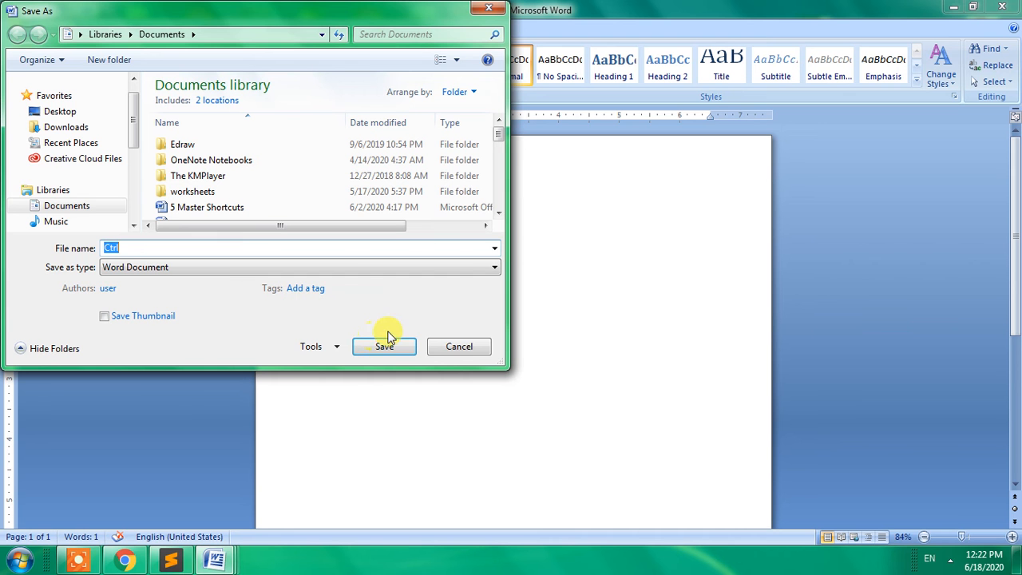
click(453, 351)
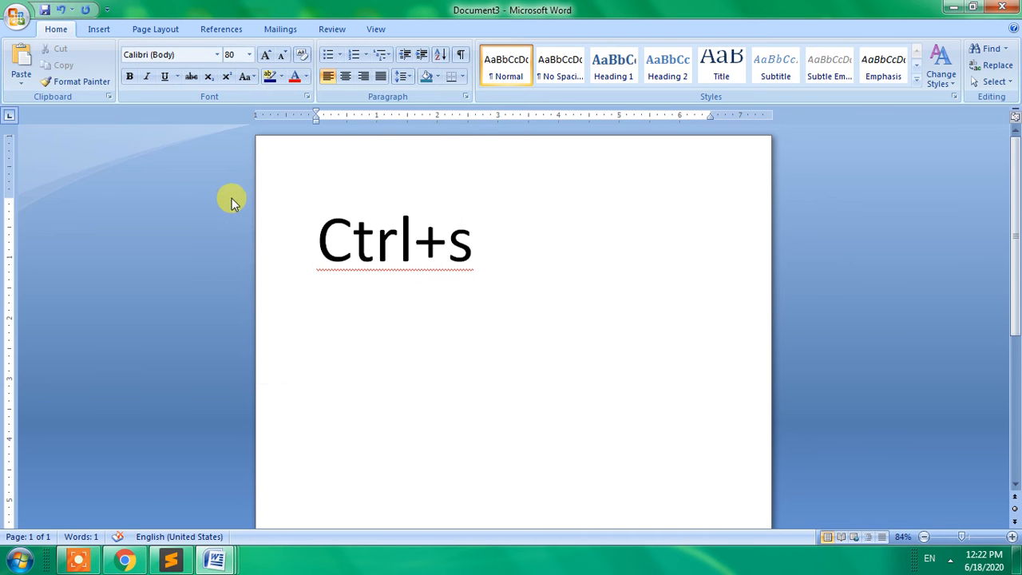
Open the print settings for Document3 and try the page range options, ending with Current page
click(17, 19)
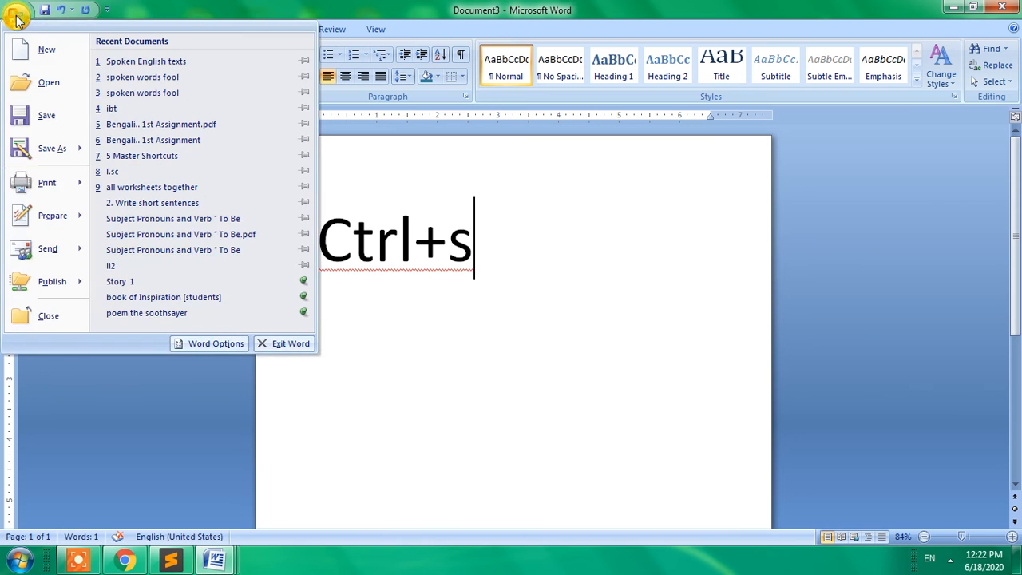
mouse_move(28, 187)
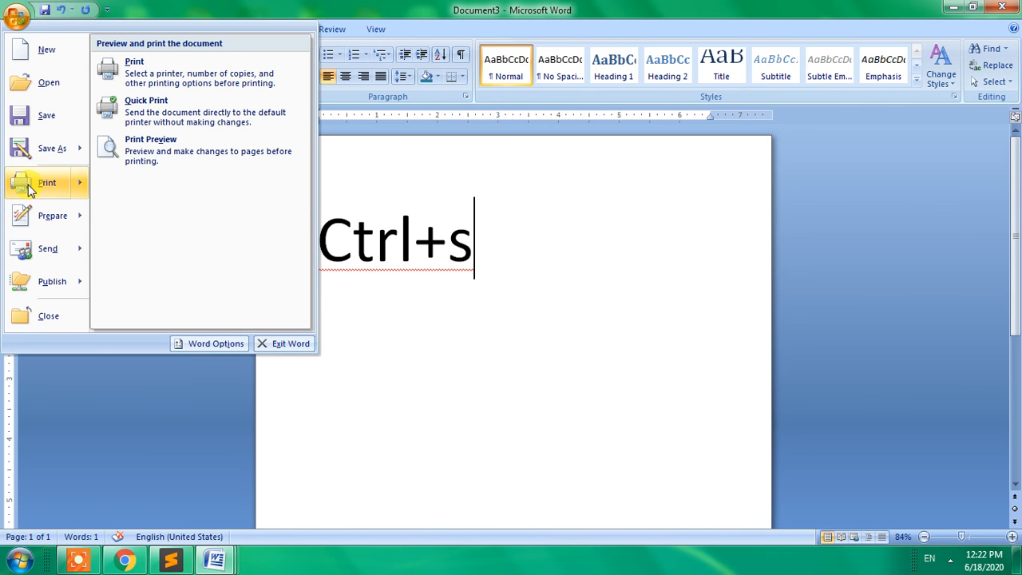
key(Escape)
key(ctrl+p)
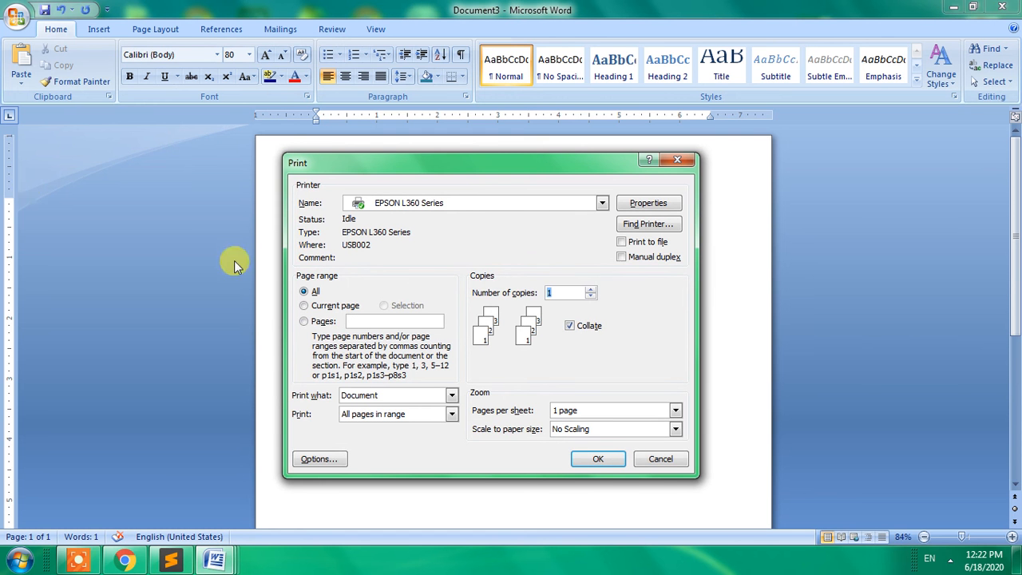
click(313, 294)
click(317, 308)
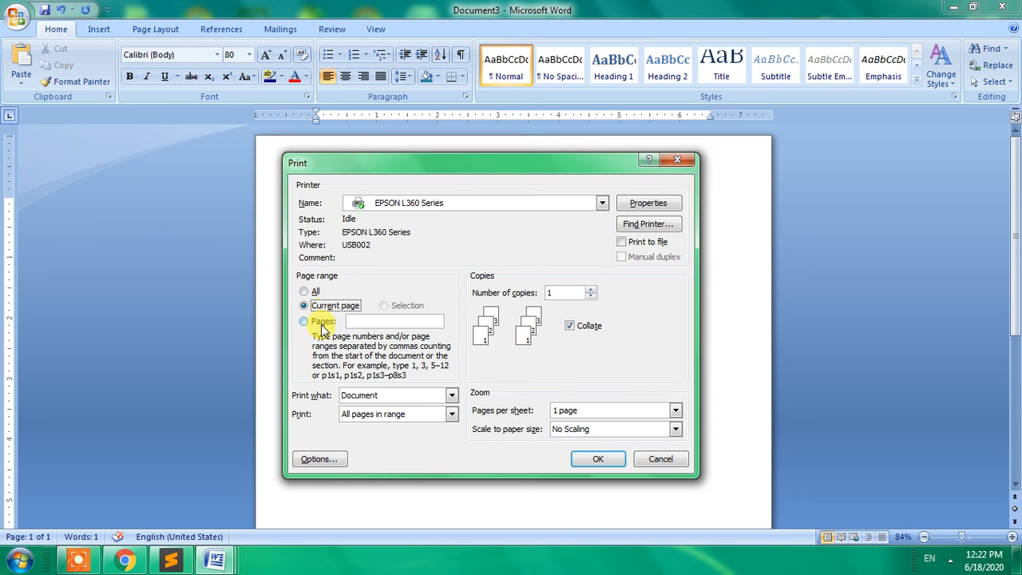
click(321, 323)
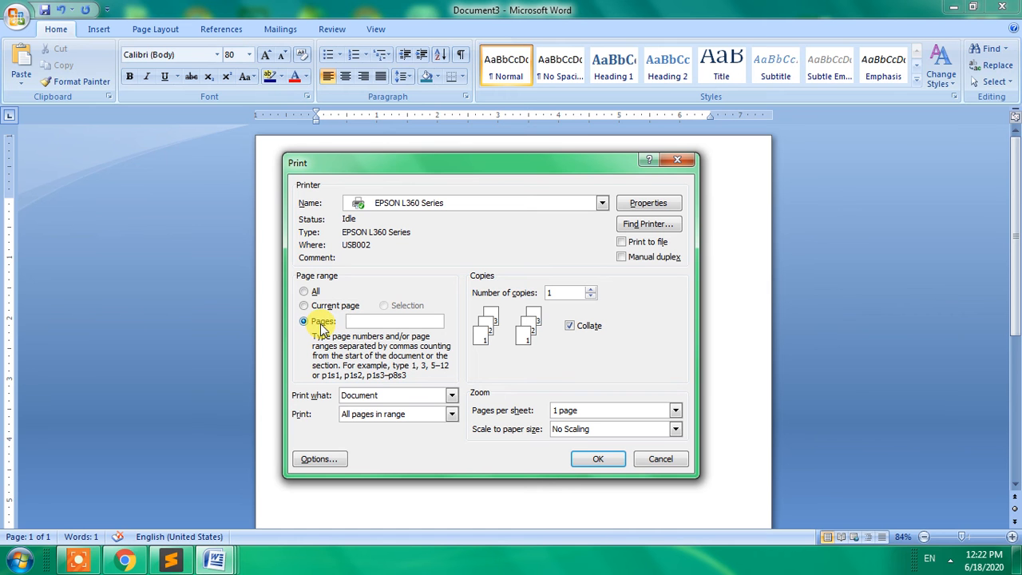
click(318, 309)
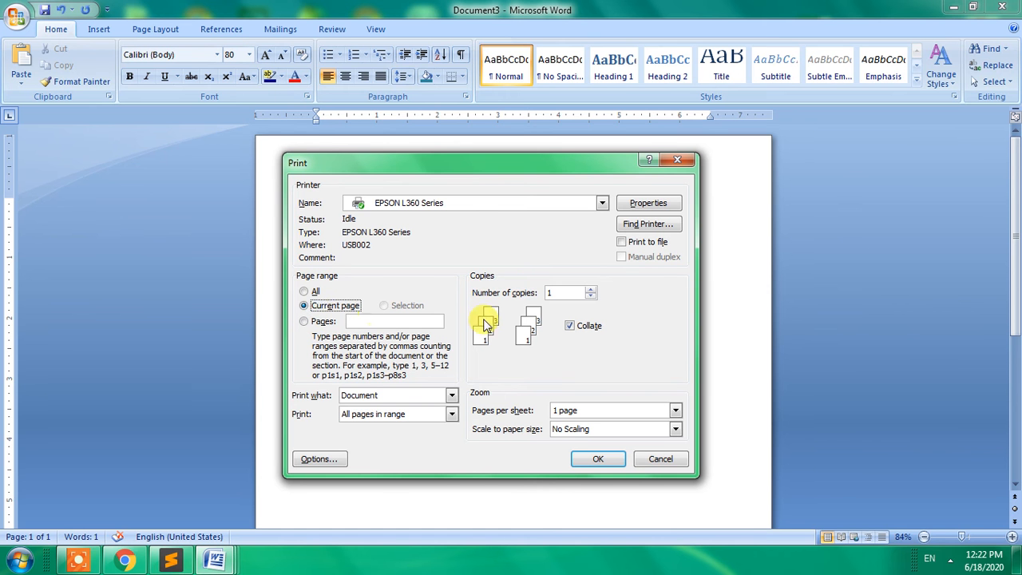
click(556, 293)
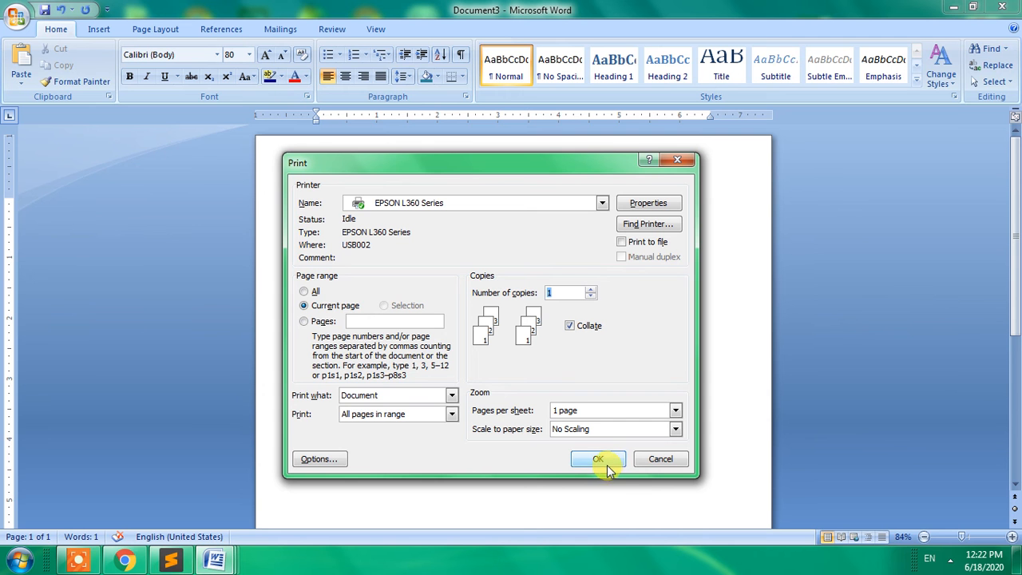
click(324, 310)
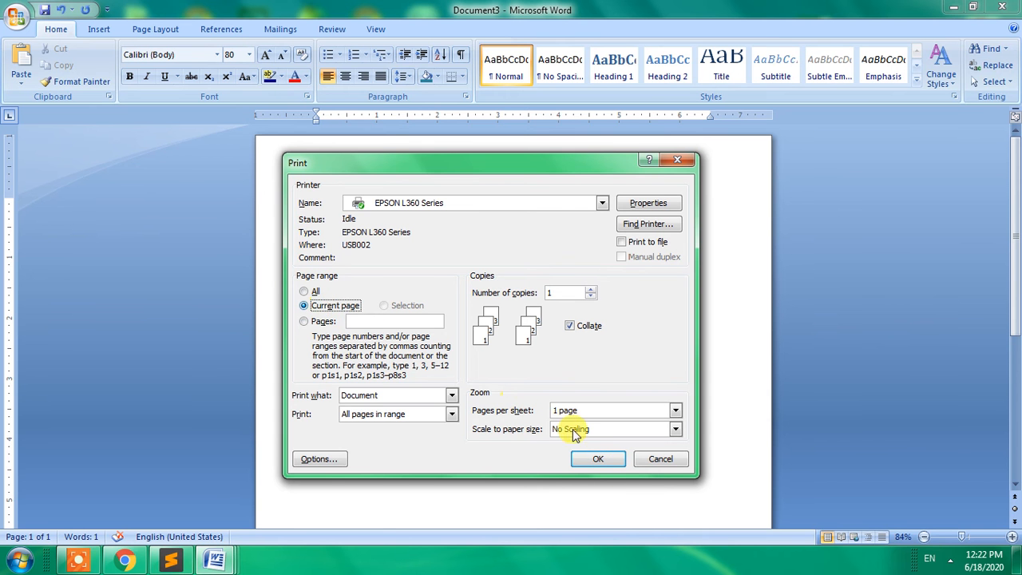
Choose Canon LBP2900 as the printer, view the other available printers, and close the print settings without printing
click(547, 202)
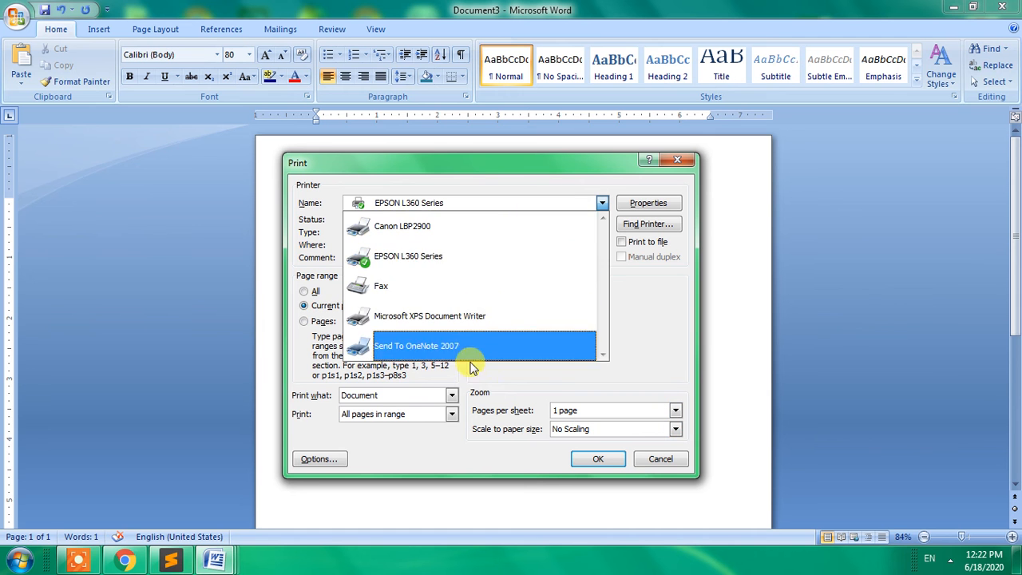
click(465, 232)
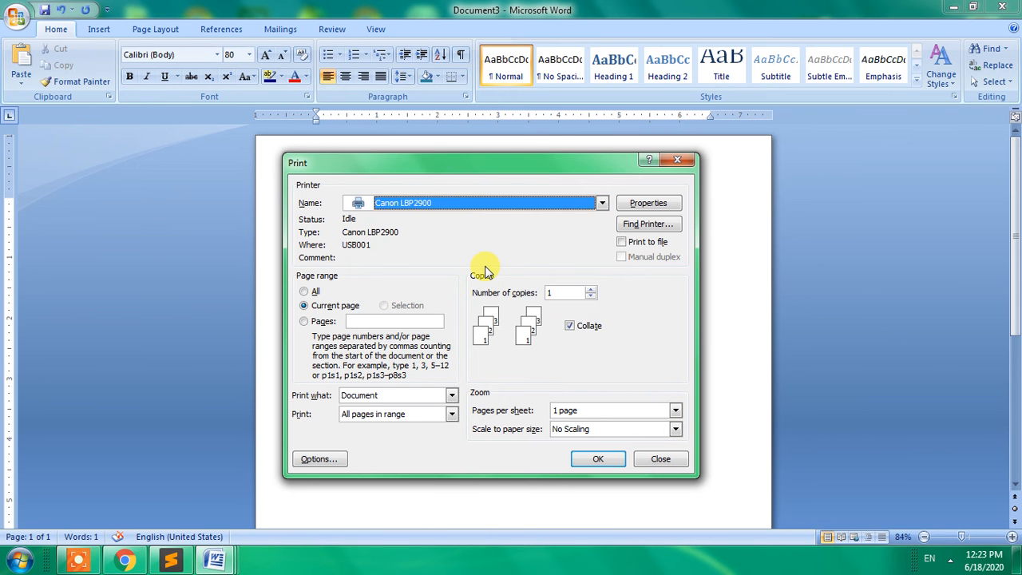
click(494, 209)
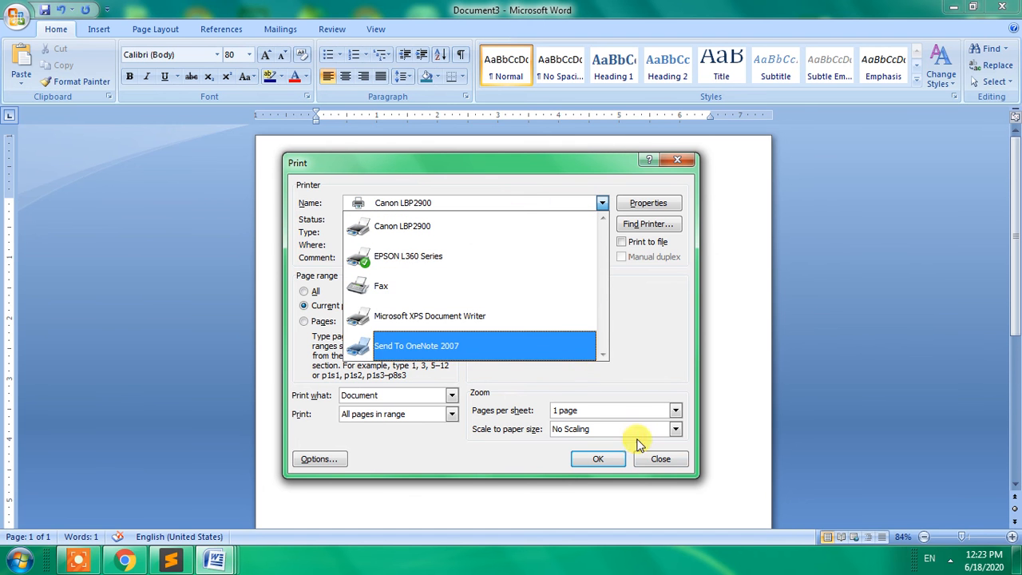
click(659, 458)
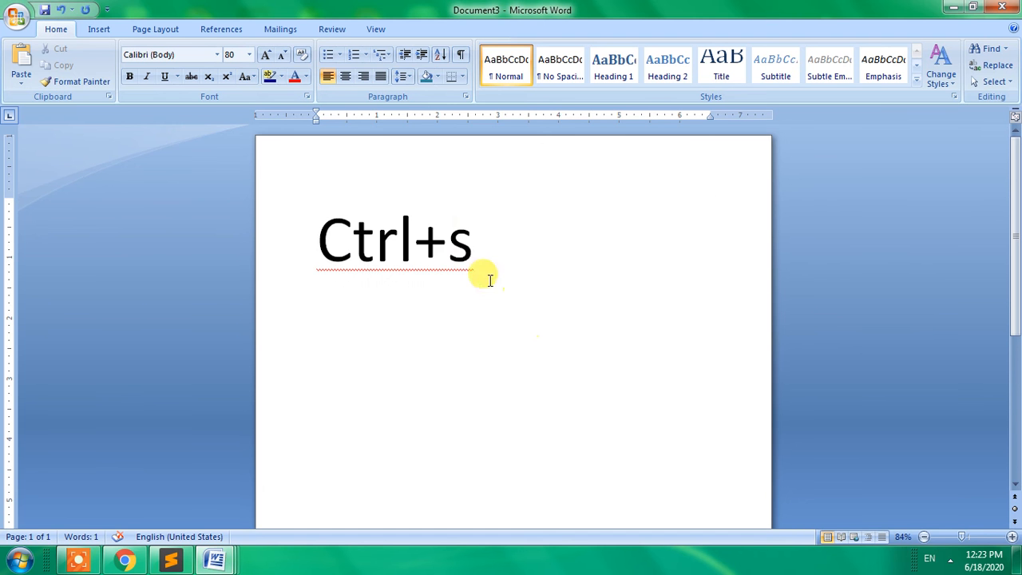
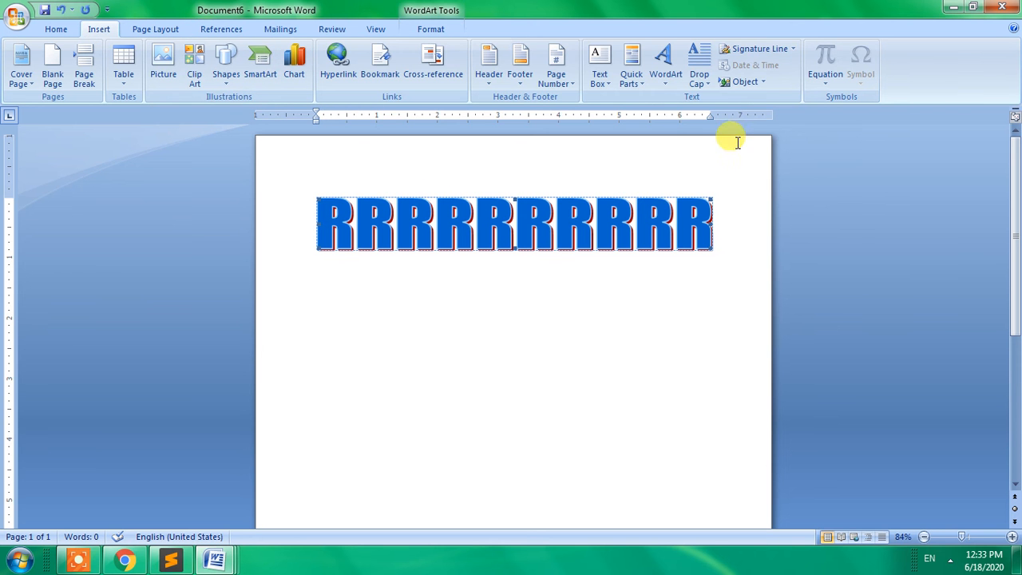
View the built-in text box designs and close the gallery without inserting one
click(606, 63)
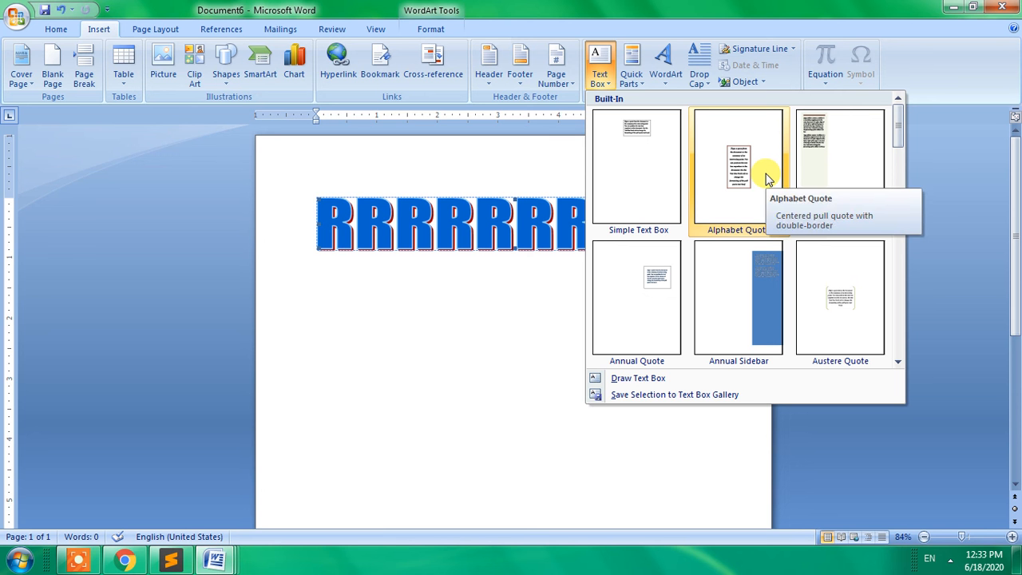
click(327, 334)
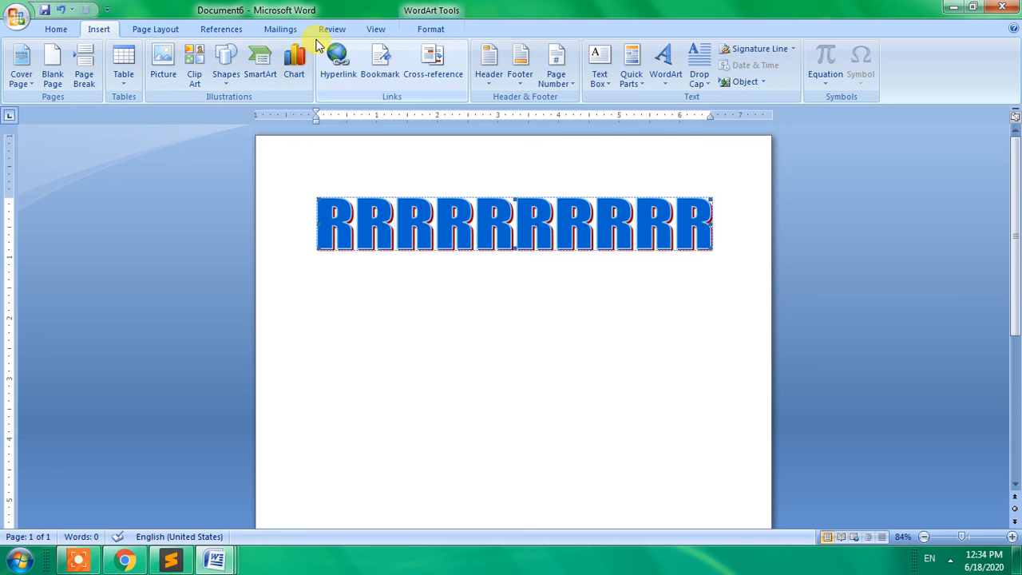
Try showing the gridlines and hiding the ruler in Document6, restoring both display settings
click(376, 29)
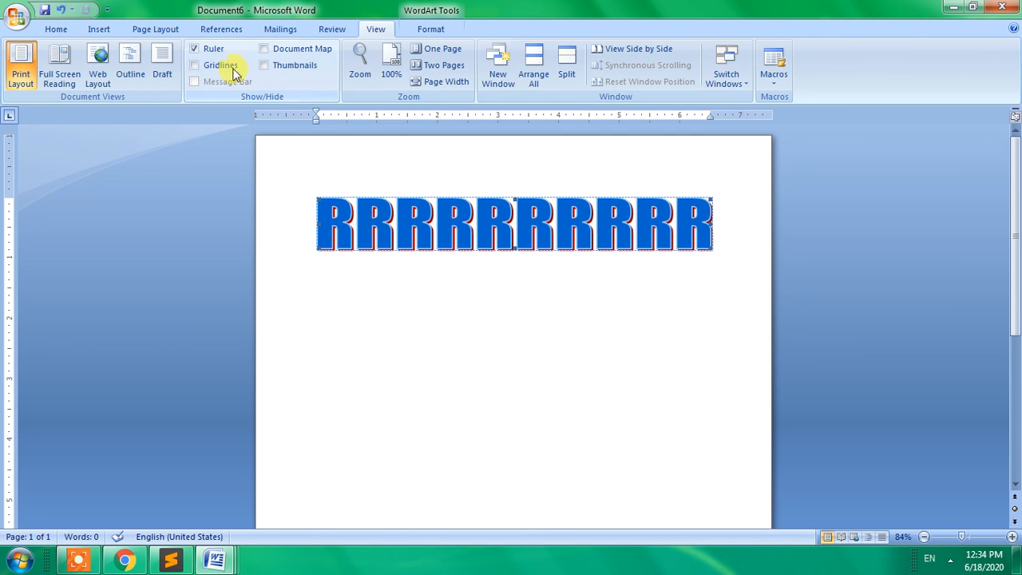
click(221, 70)
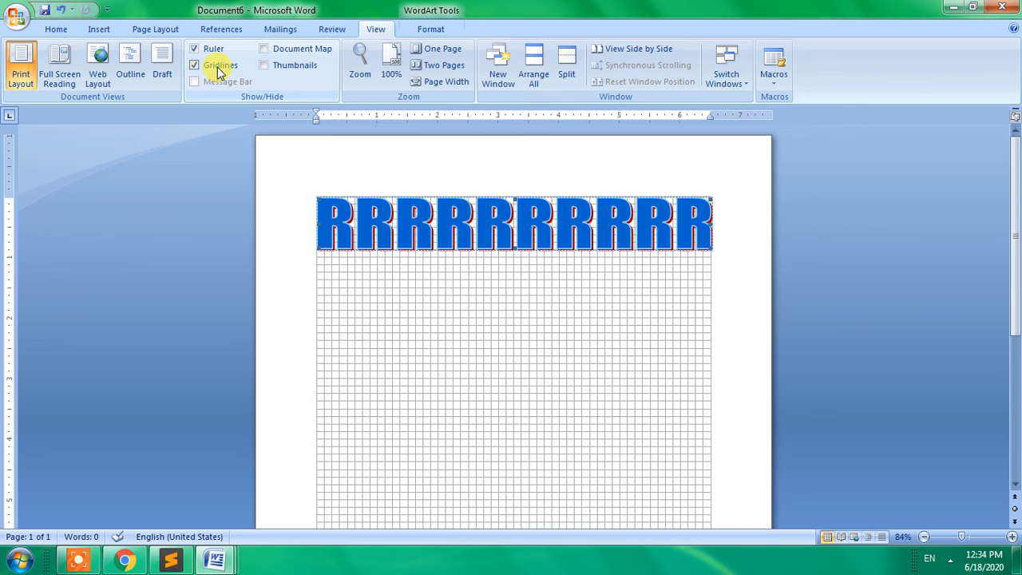
click(220, 69)
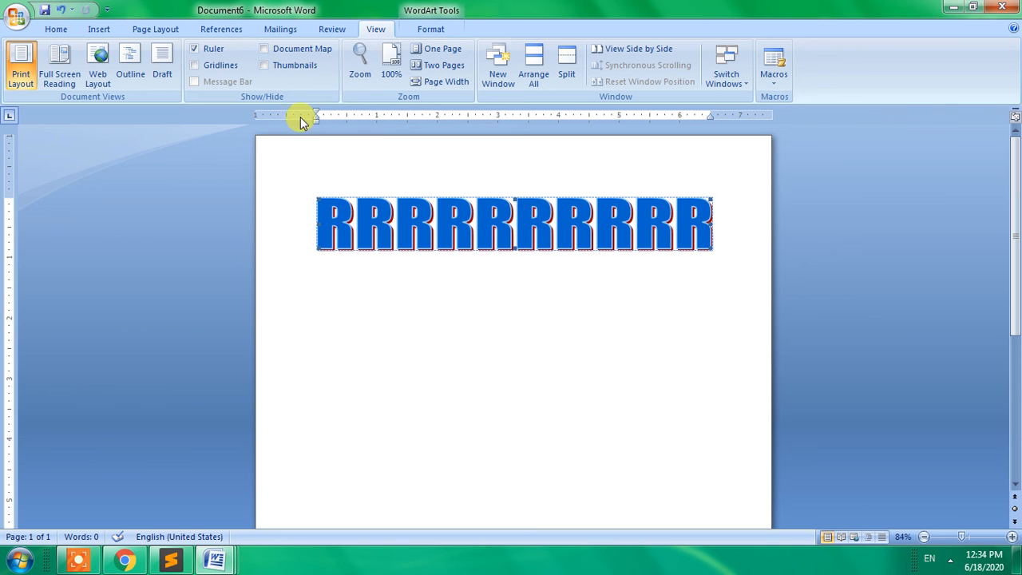
click(195, 50)
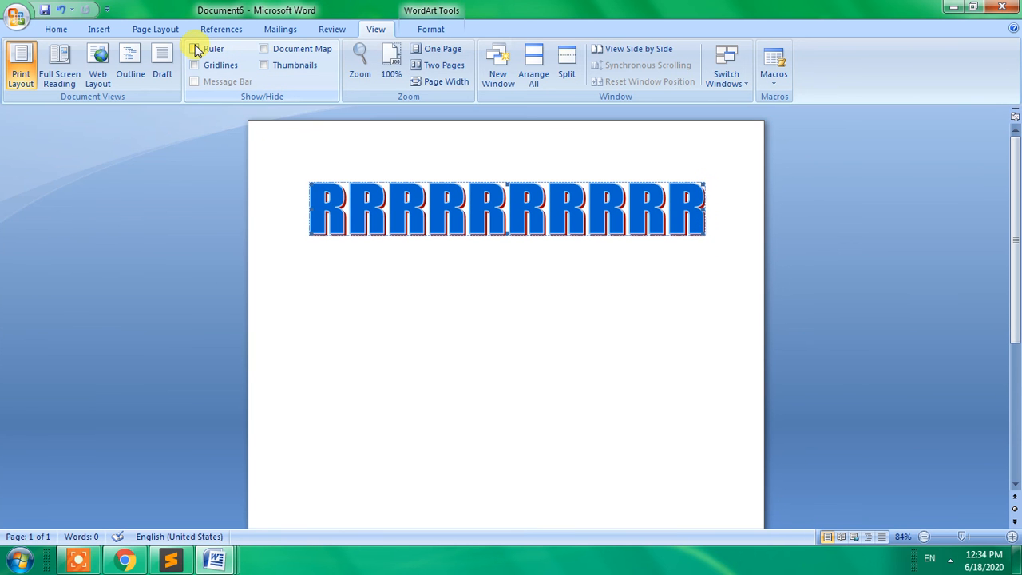
click(195, 49)
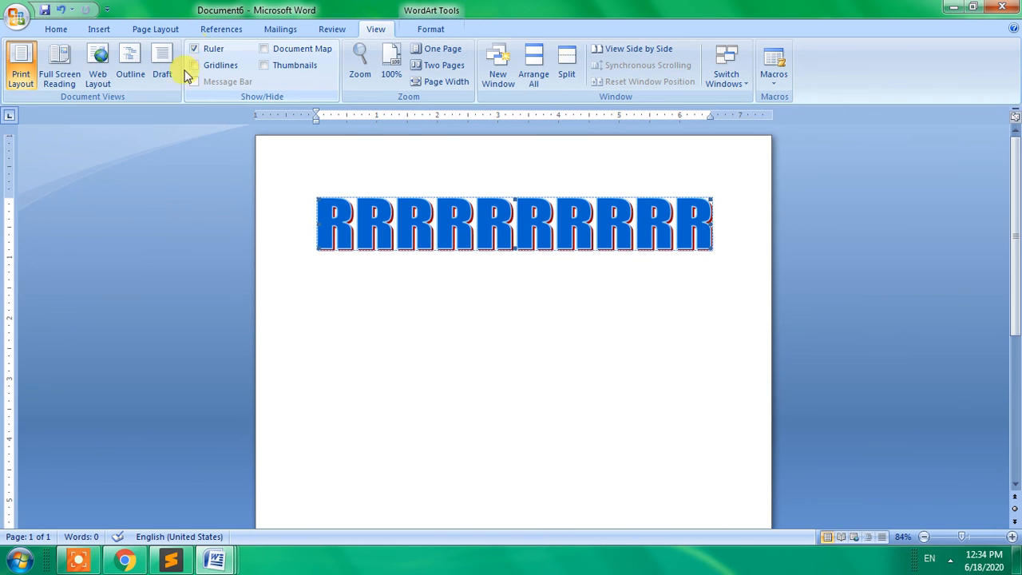
click(195, 66)
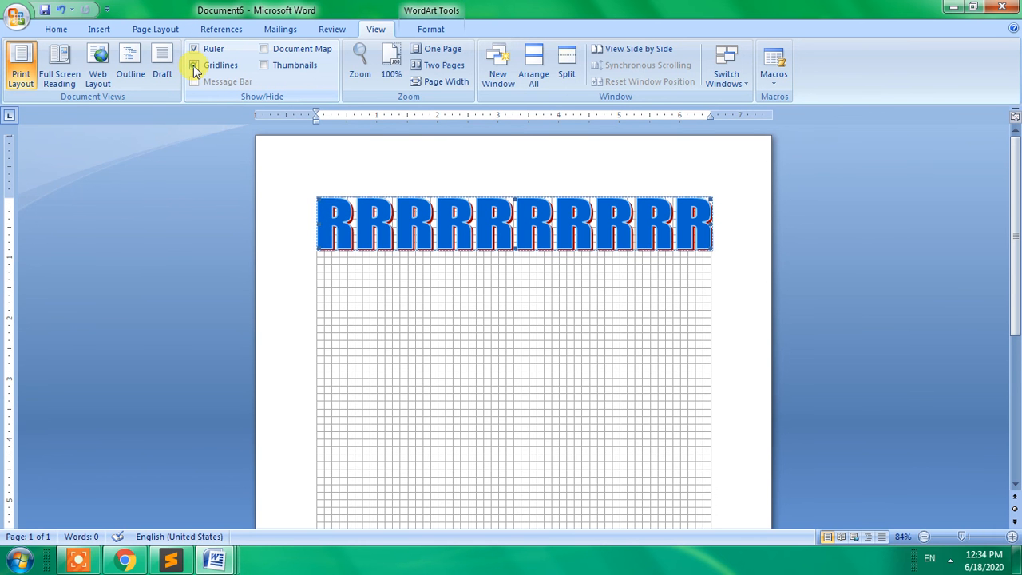
click(197, 67)
Show the page thumbnails beside the document and replace them with the Document Map
click(263, 66)
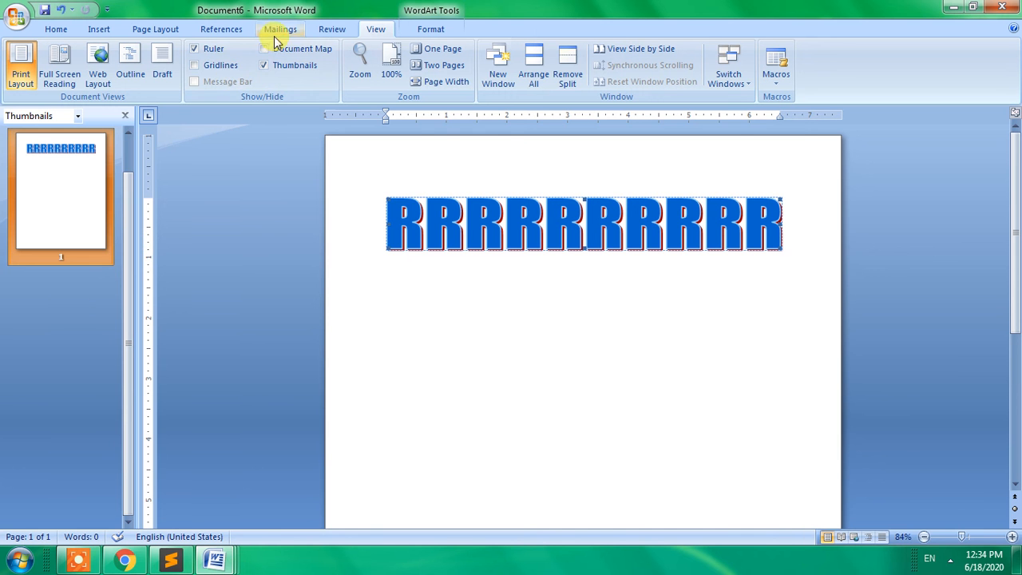
click(264, 49)
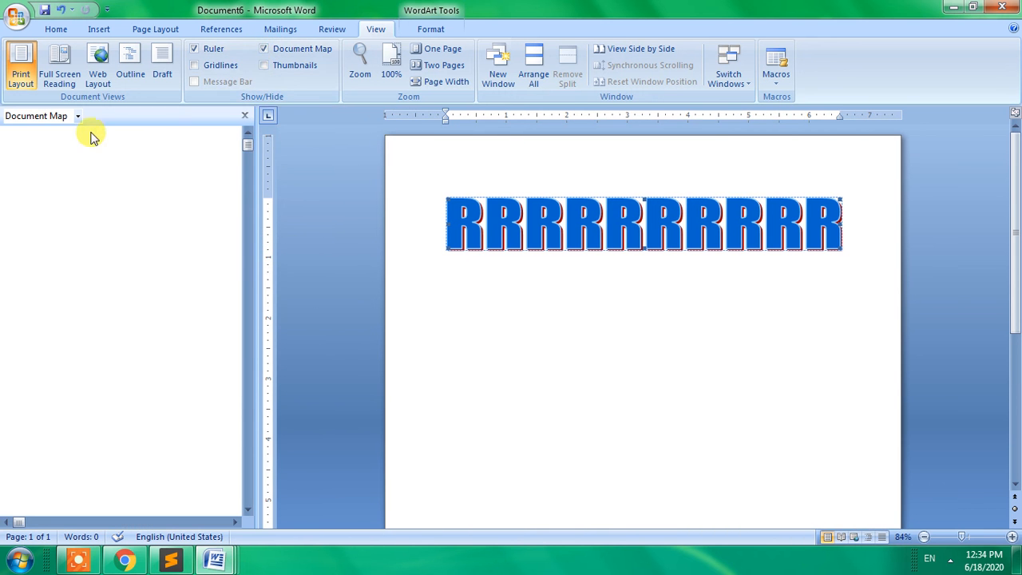
click(78, 117)
View the document in Draft view, return to Print Layout, and close the Document Map
click(170, 96)
click(169, 96)
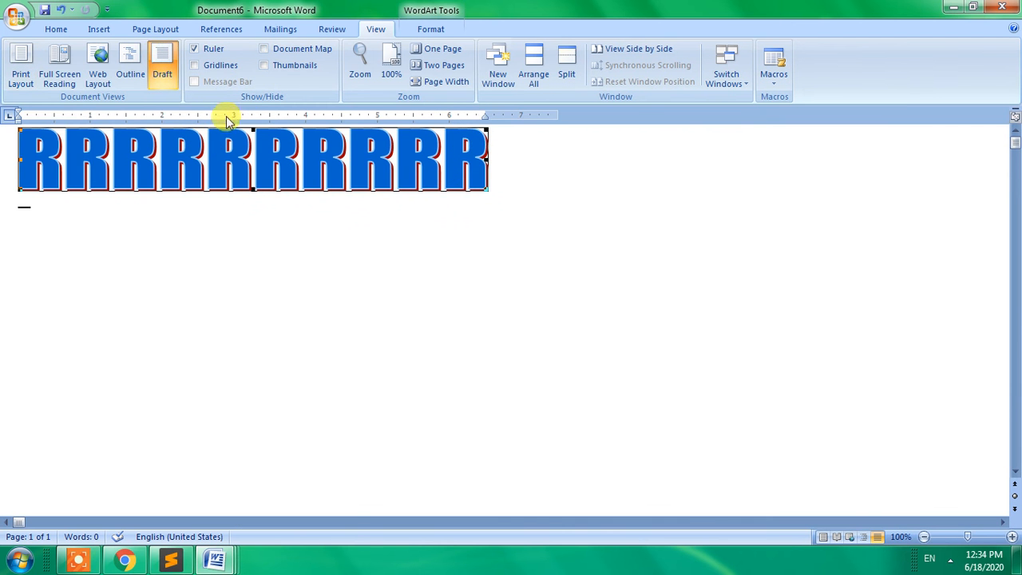
scroll(165, 106, down, 7)
scroll(167, 107, up, 7)
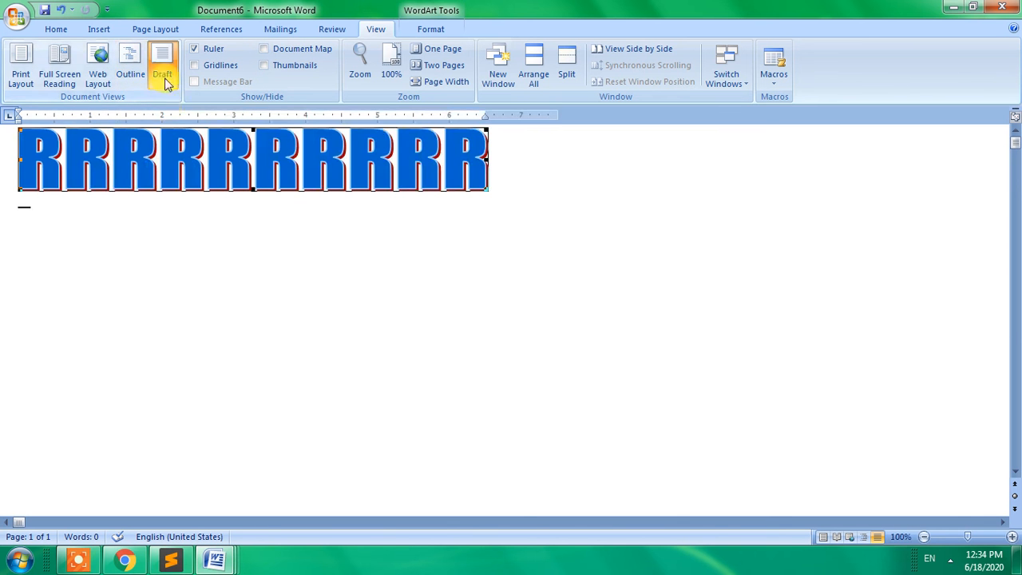
click(20, 70)
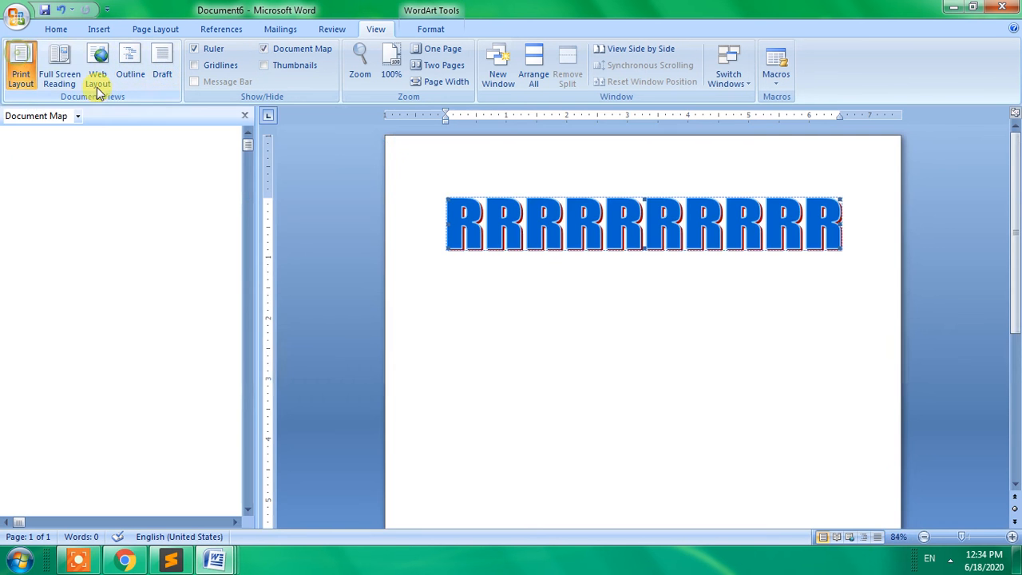
click(247, 119)
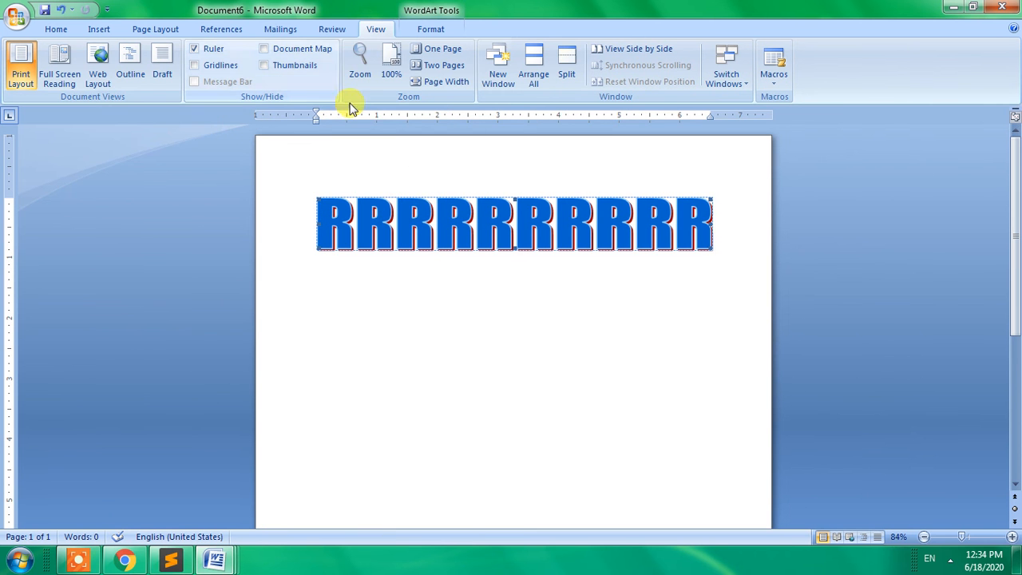
Set the zoom to Two Pages and insert three page breaks after the WordArt
click(453, 56)
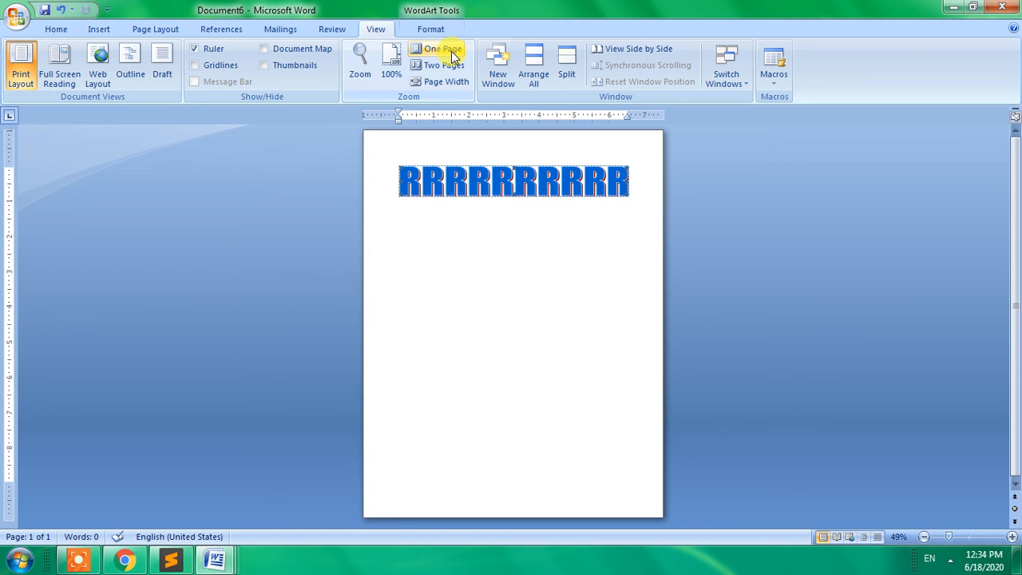
click(452, 65)
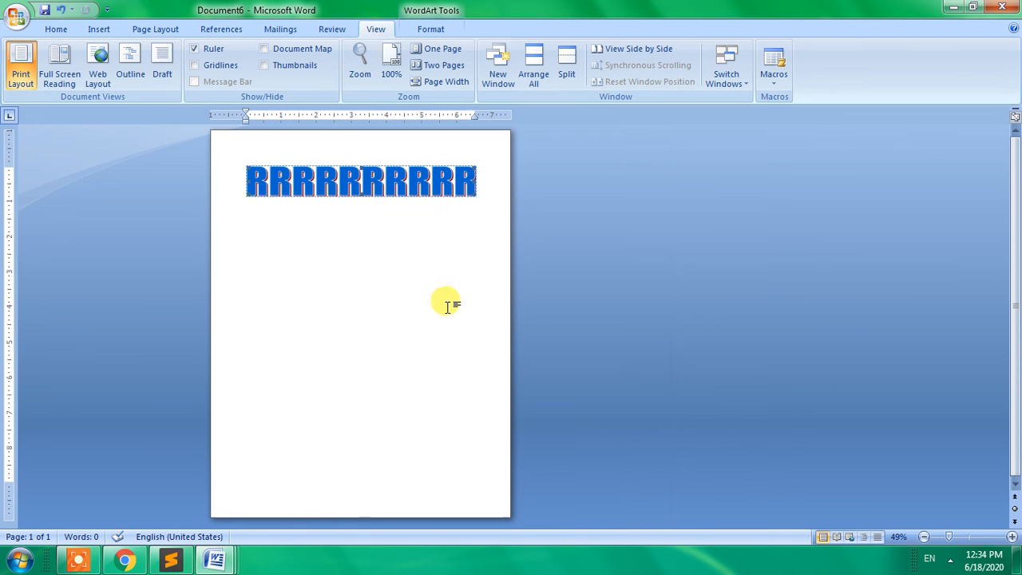
click(482, 186)
key(ctrl+Return)
key(ctrl+Return)
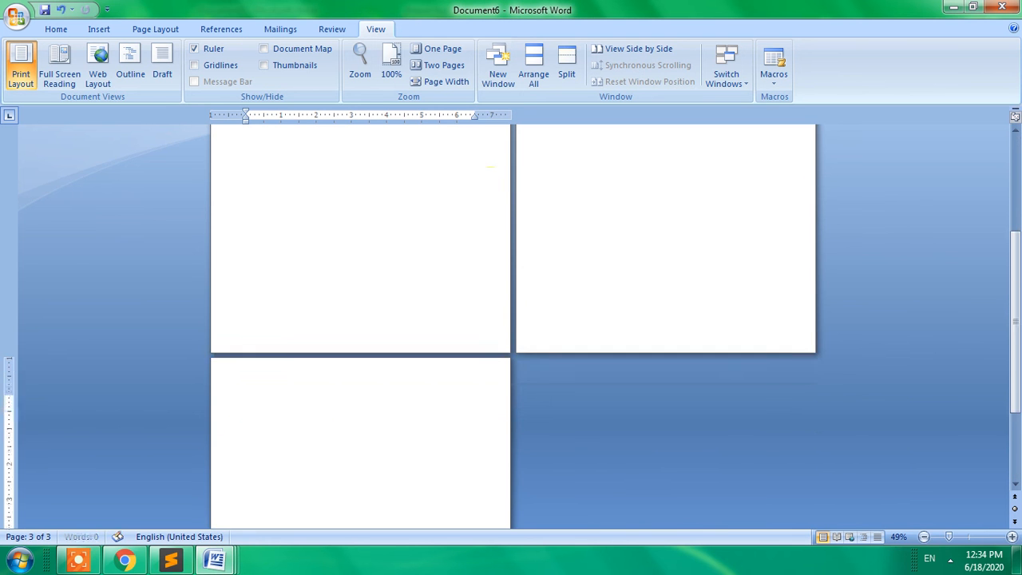
key(ctrl+Return)
scroll(487, 181, up, 5)
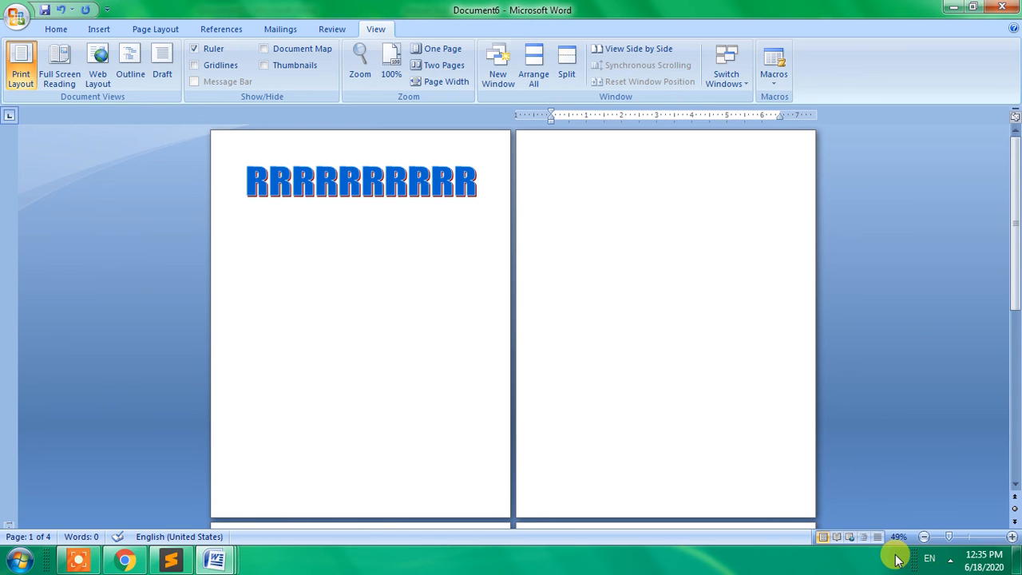
View the document's pages in Full Screen Reading and return to Print Layout
click(835, 537)
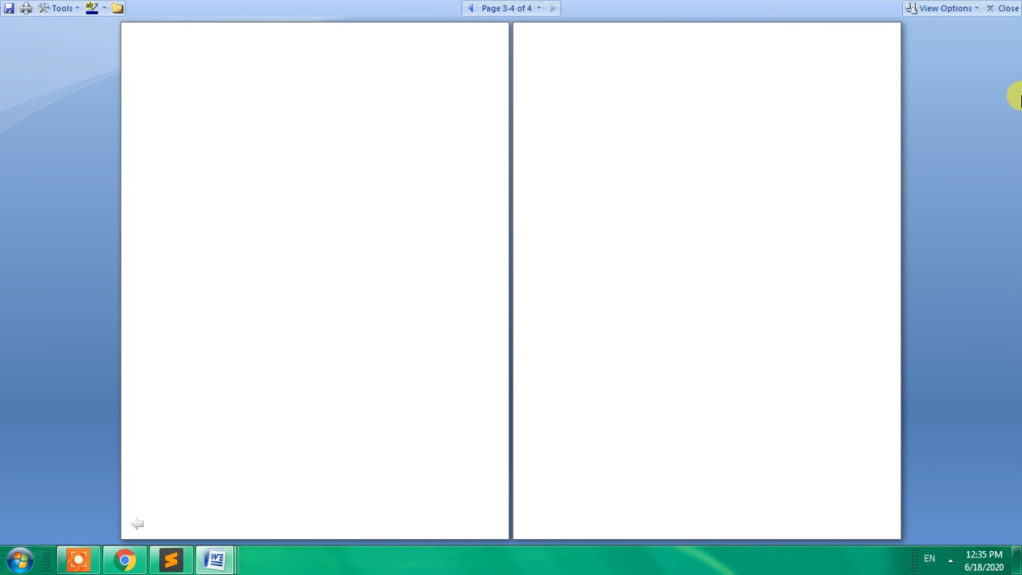
click(1004, 8)
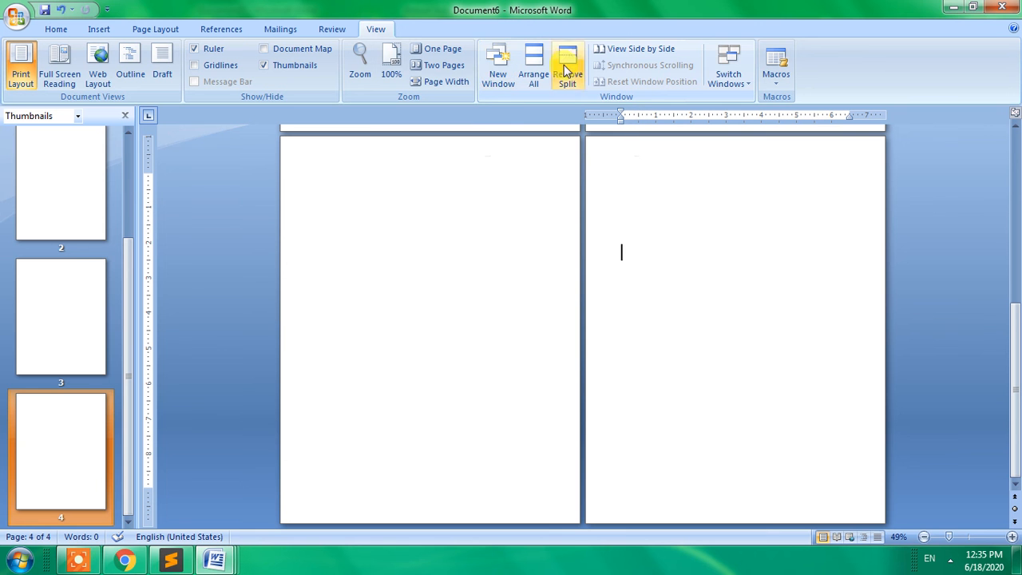
click(600, 49)
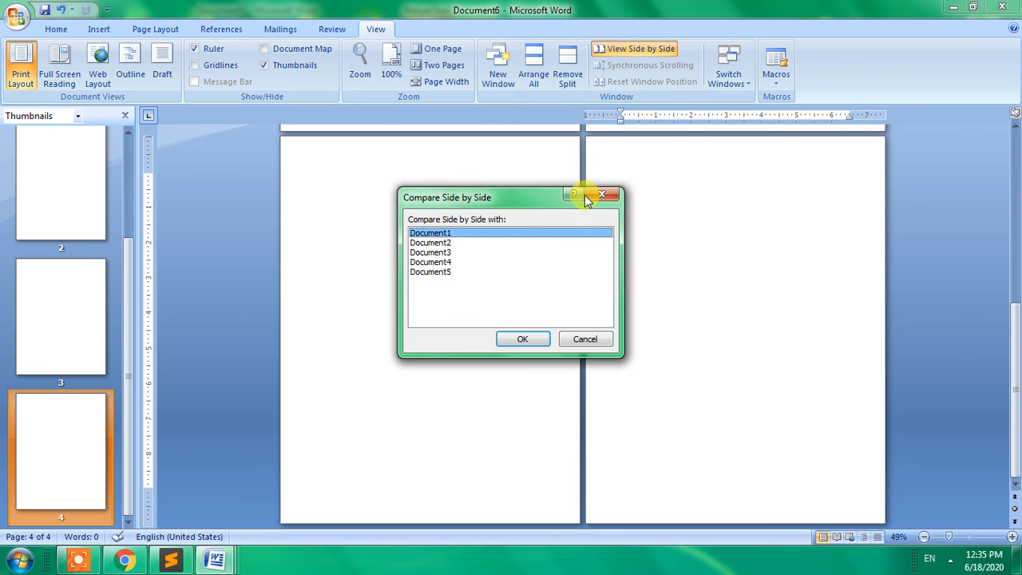
click(438, 253)
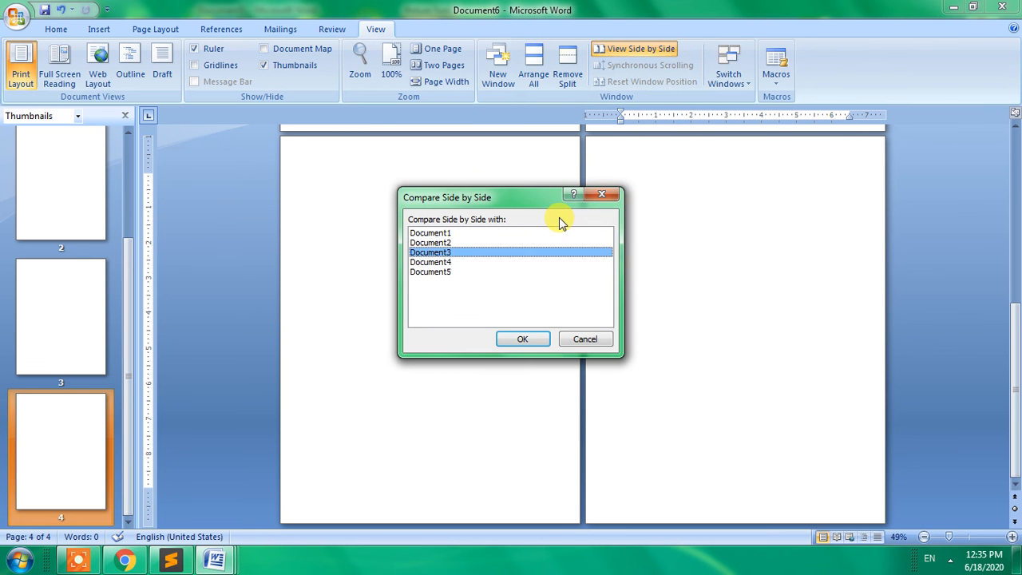
click(603, 194)
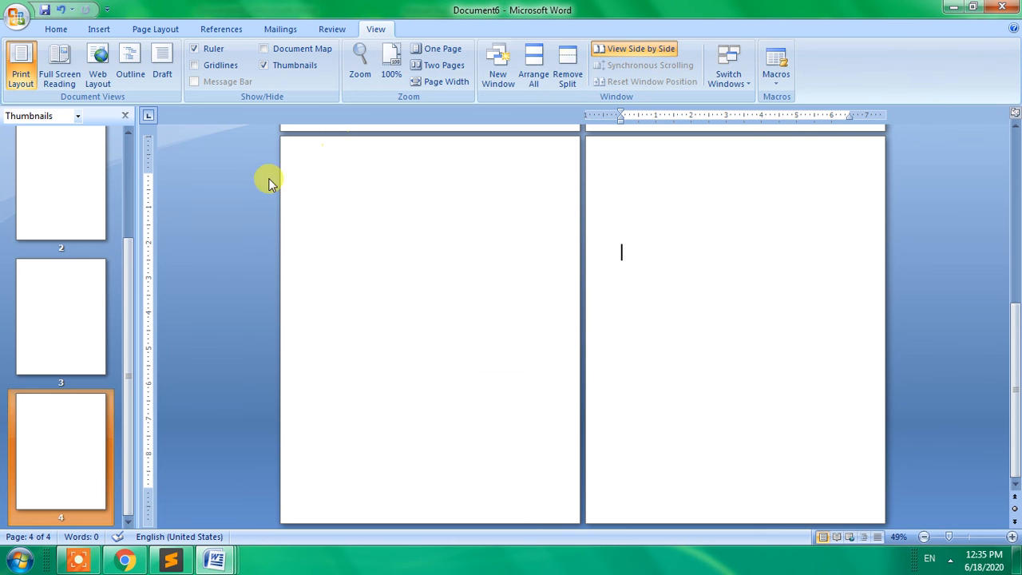
Place the cursor on the third page and close the page thumbnails
click(146, 32)
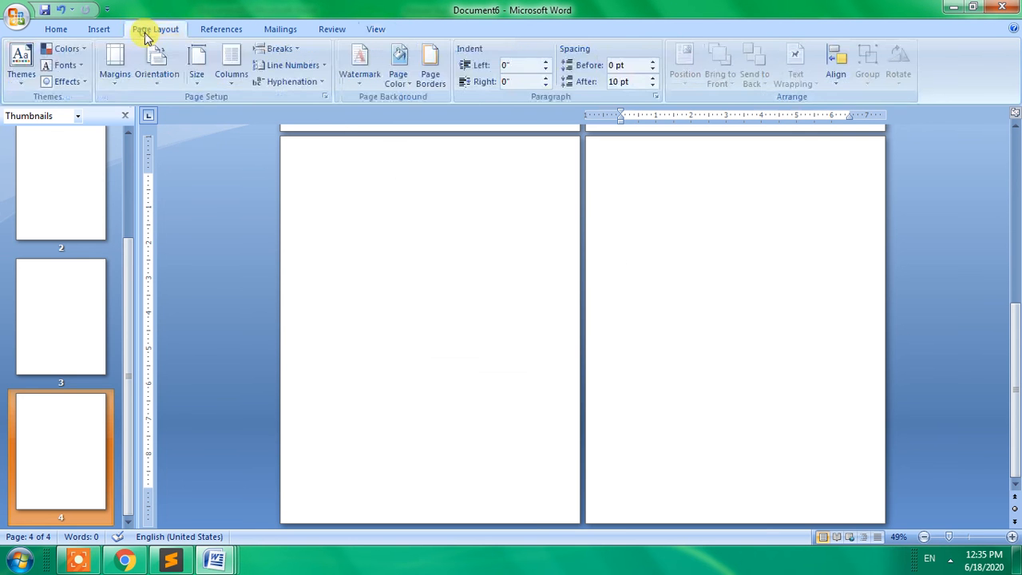
click(427, 226)
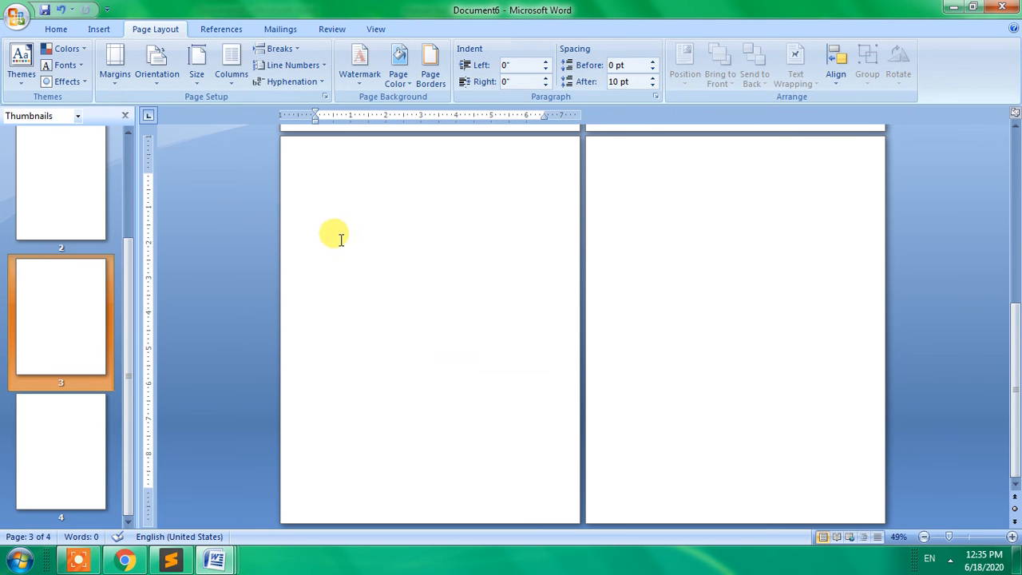
click(124, 118)
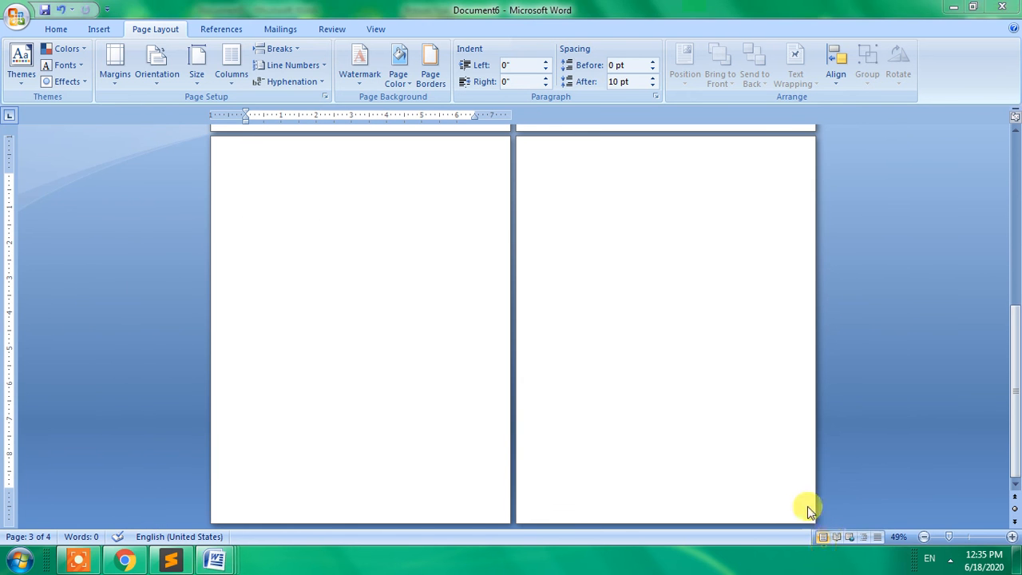
click(455, 312)
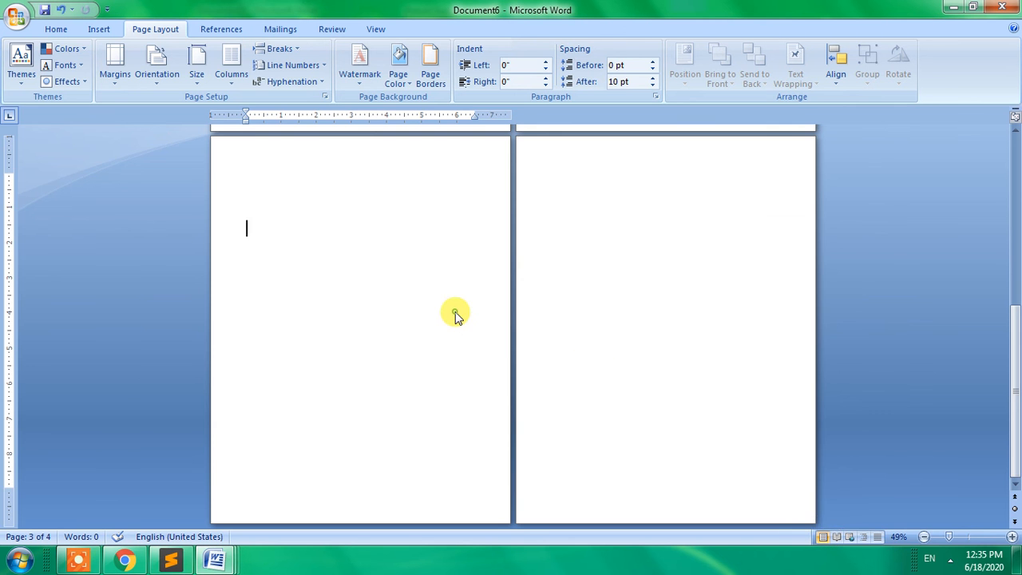
Select the blank lines on the second page and set the page orientation to Landscape
scroll(456, 312, up, 6)
scroll(456, 312, up, 7)
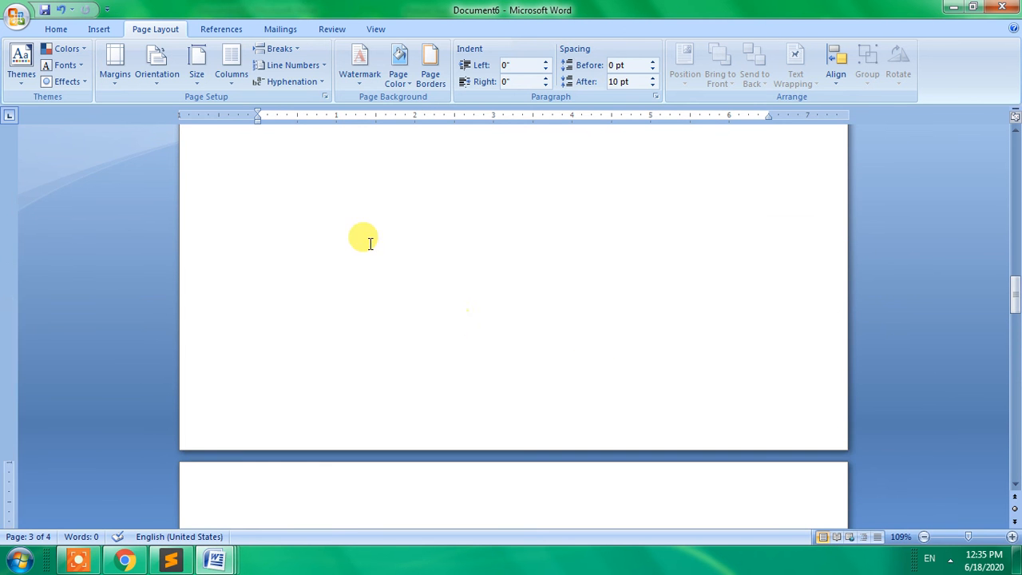
drag(248, 202, 168, 161)
click(296, 272)
drag(251, 167, 391, 229)
click(156, 76)
click(189, 137)
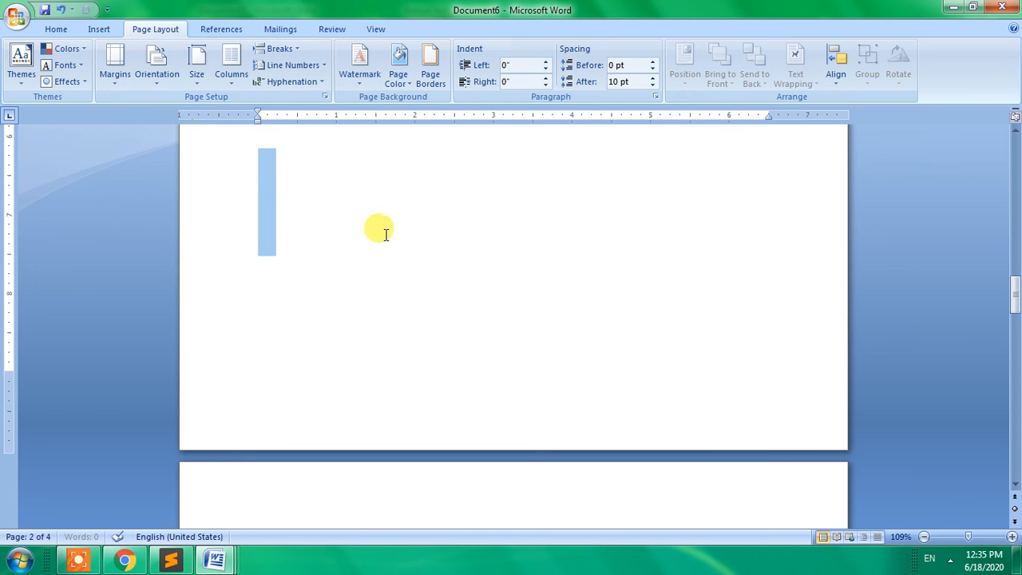
scroll(341, 284, down, 6)
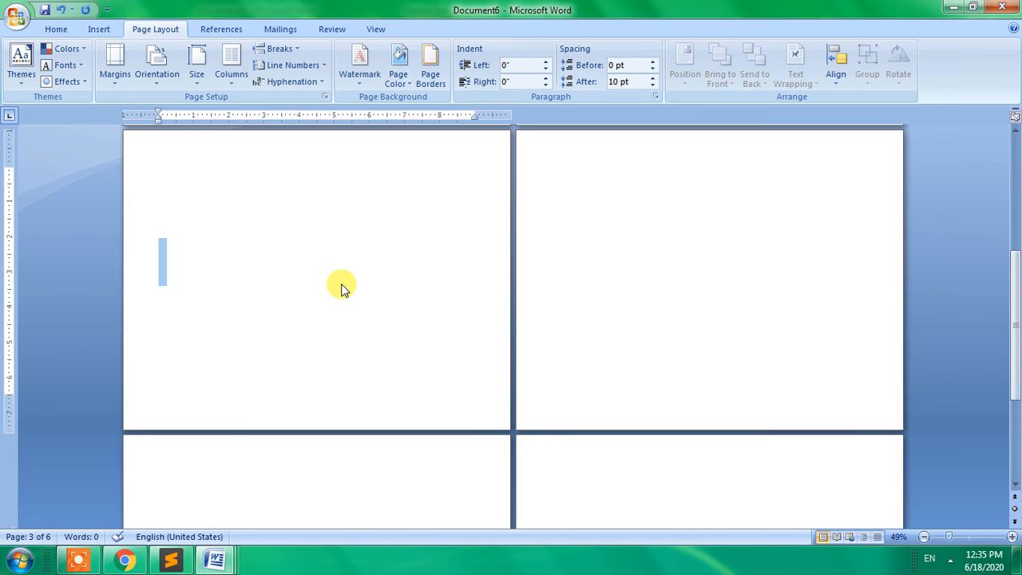
scroll(342, 285, up, 3)
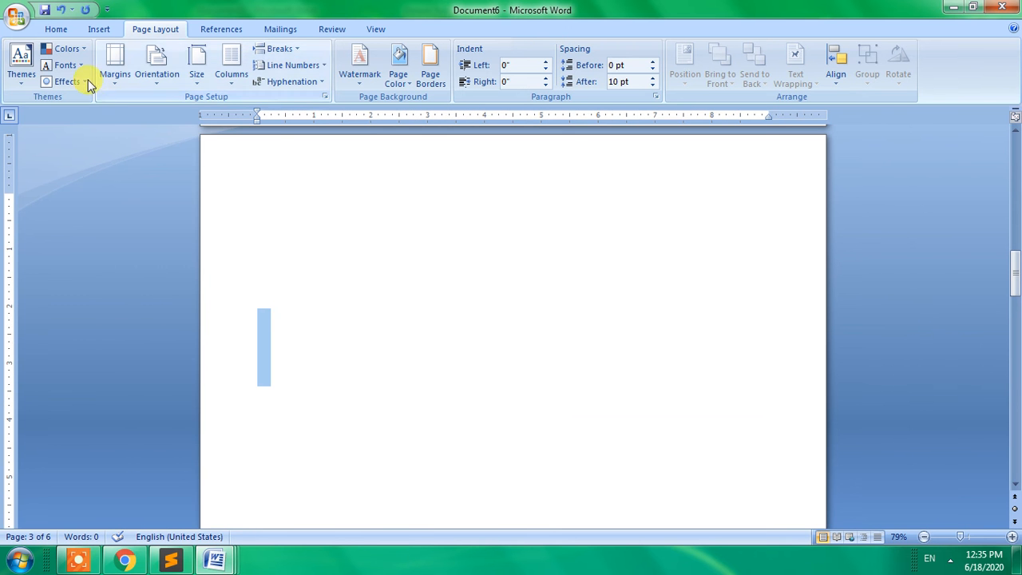
Set custom margins of 1.2" at the top and 1.2" on the left for the whole document
click(117, 78)
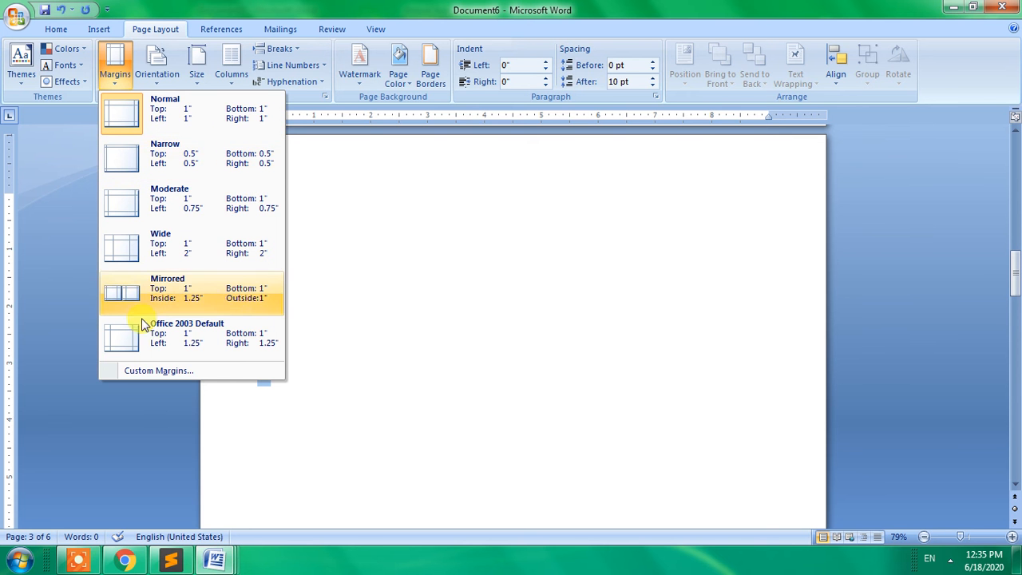
click(162, 372)
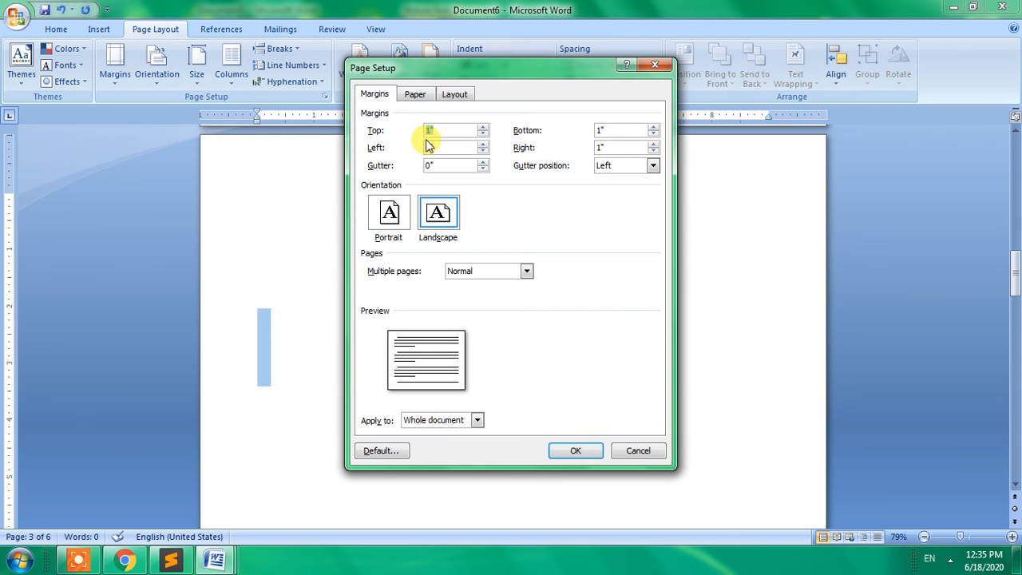
click(483, 128)
click(483, 128)
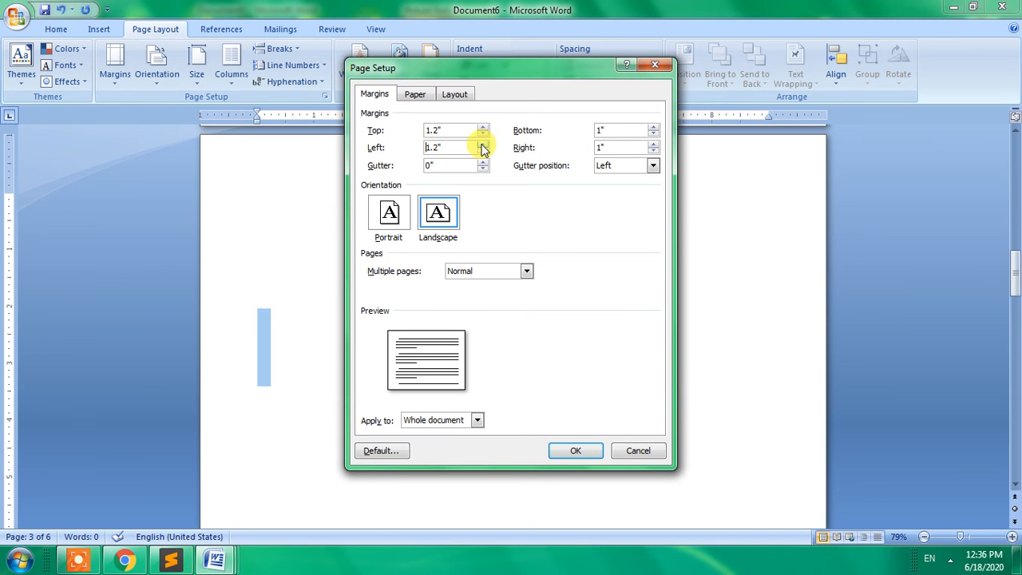
click(574, 450)
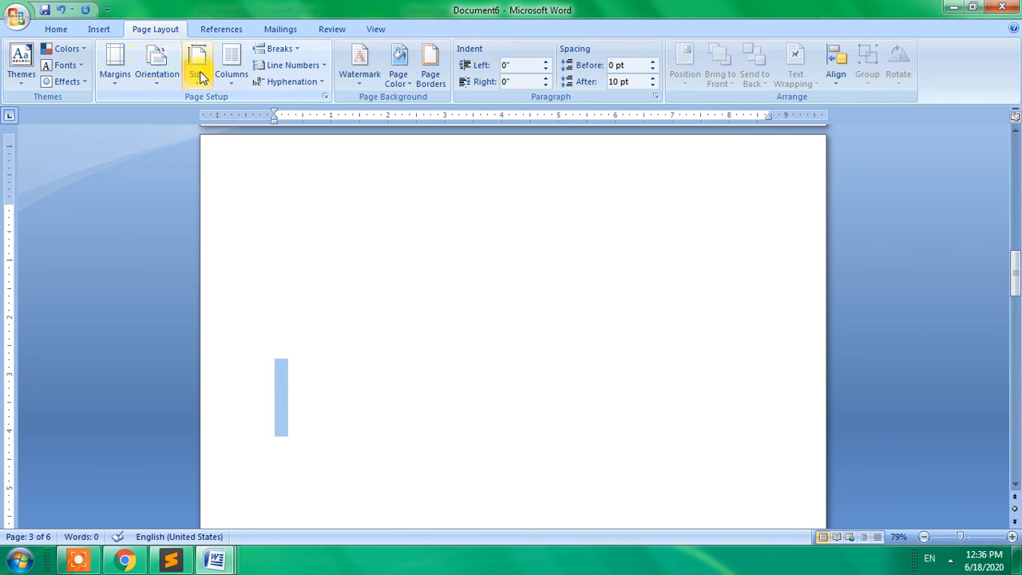
click(155, 63)
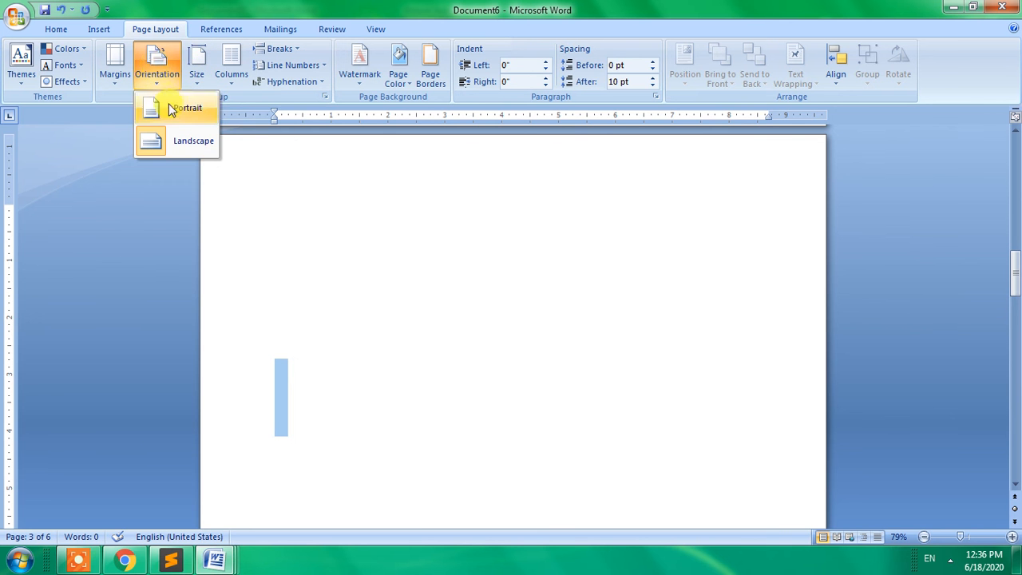
click(198, 64)
click(195, 60)
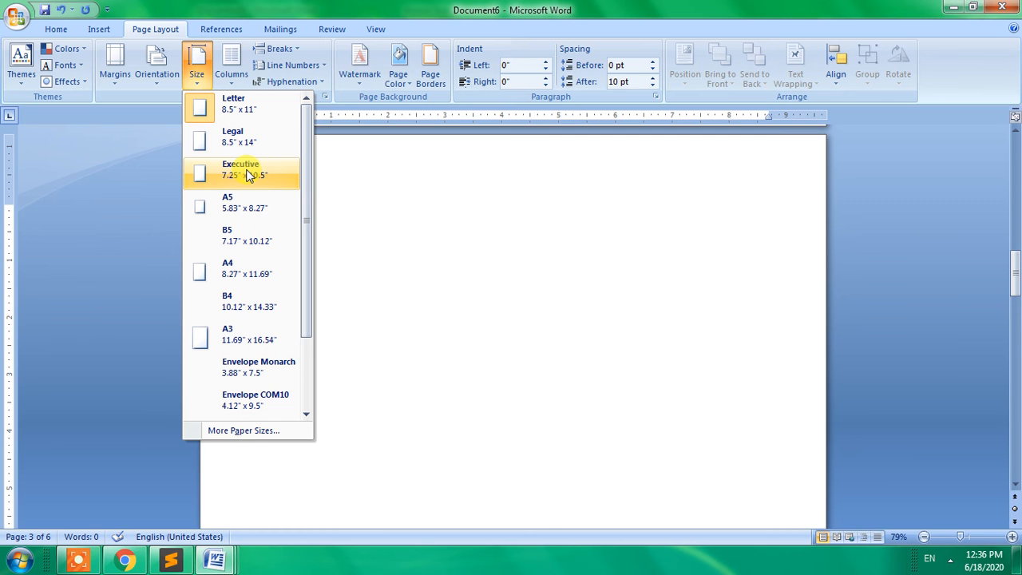
click(534, 201)
click(238, 76)
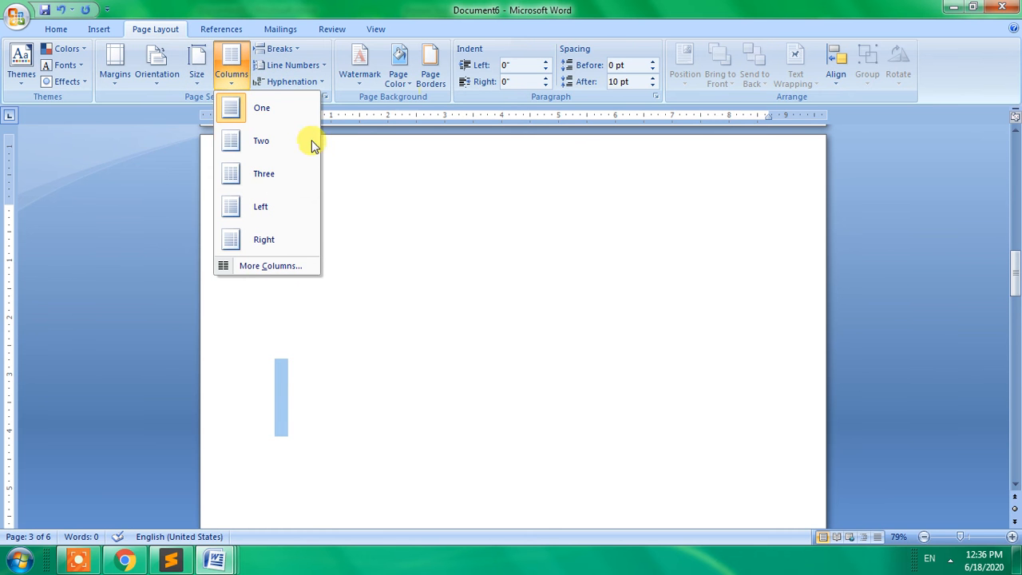
click(570, 243)
Enter a continuous run of the letter r filling more than two lines on the third page
click(325, 242)
scroll(344, 233, up, 3)
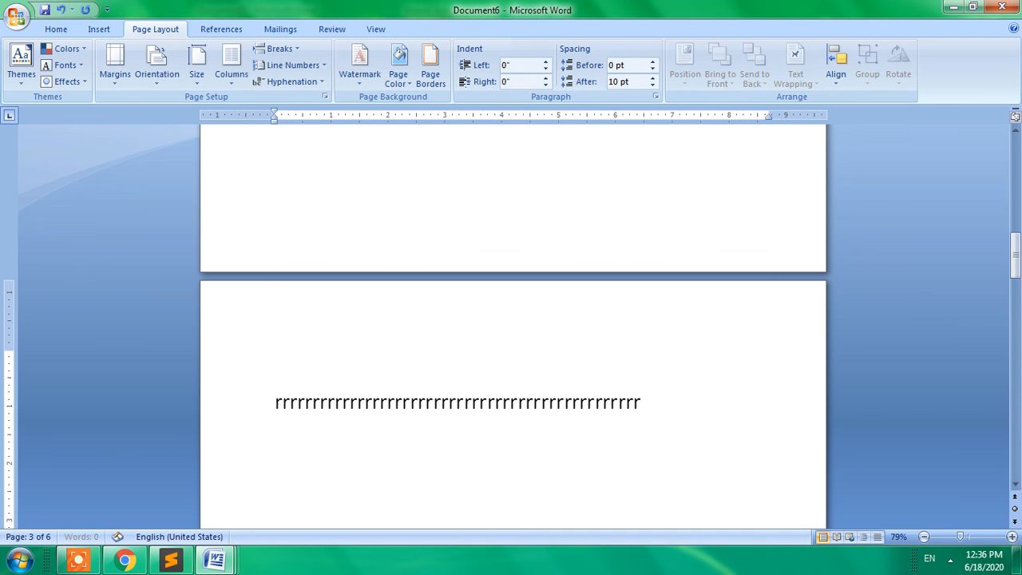
text(rrrrrrrrrrrrrrrrrrrrrrrrrrrrrrrrrrrrrrrrrrrrrrrrrrrrrrrrrrrrrrrrrrrrrrrrrrrrrrrrrrrrrrrrrrrrrrrrrrrrrrrr)
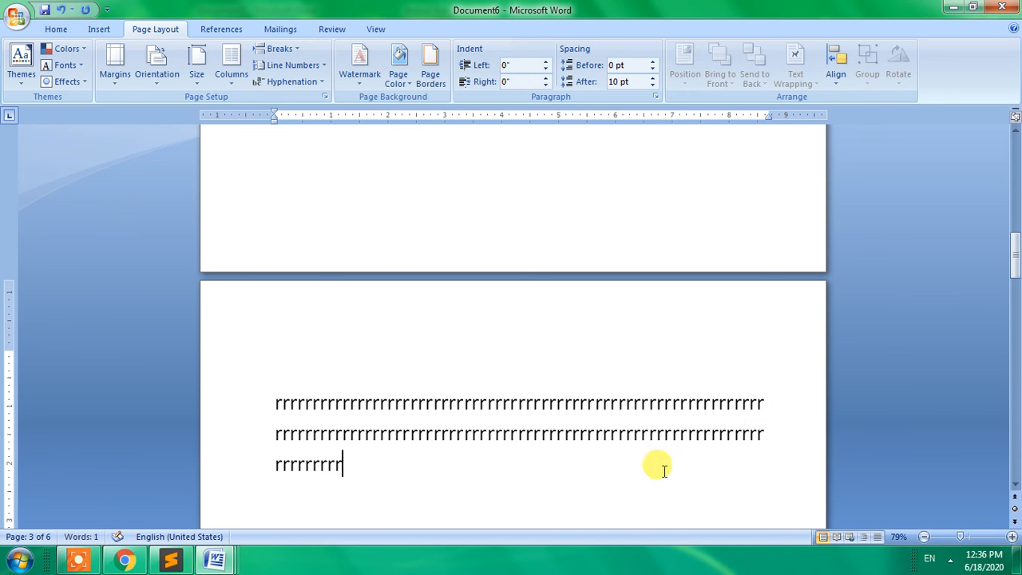
Lay out the lines of r's on the third page in two columns
drag(664, 469, 229, 388)
click(228, 84)
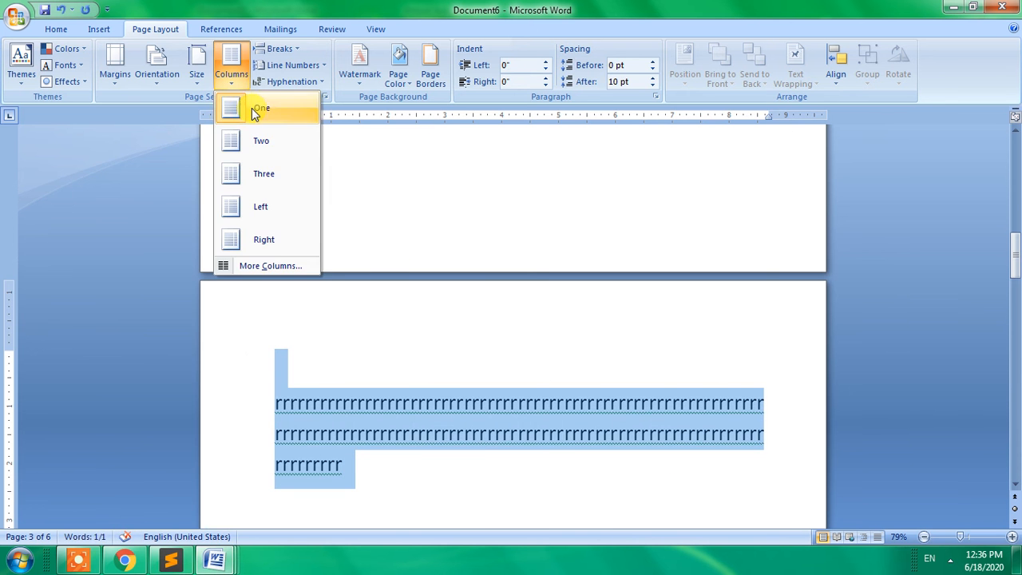
click(274, 143)
click(568, 365)
drag(531, 378, 373, 422)
click(372, 423)
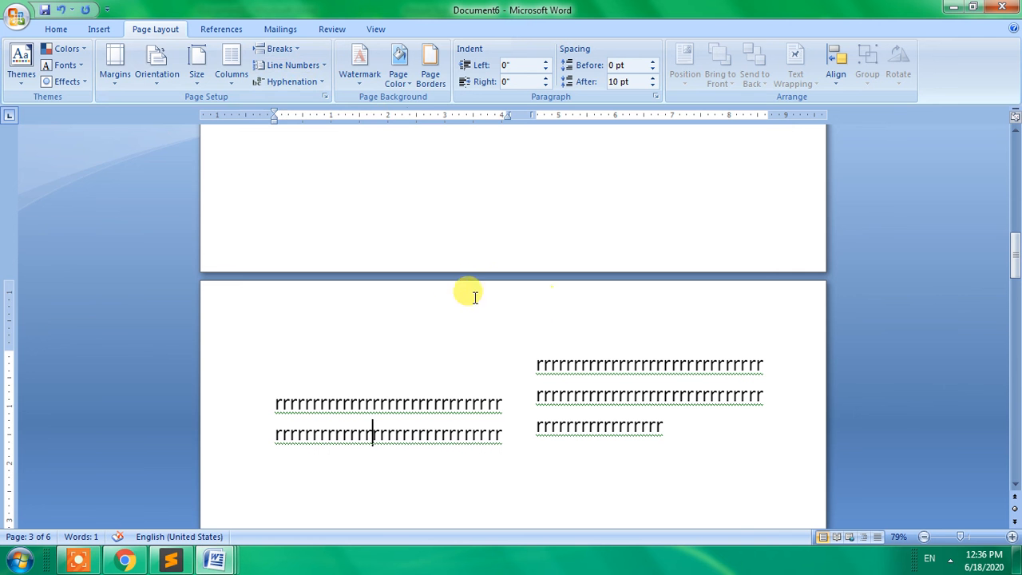
Add a Box page border with a ½ pt solid line to the whole document
click(424, 68)
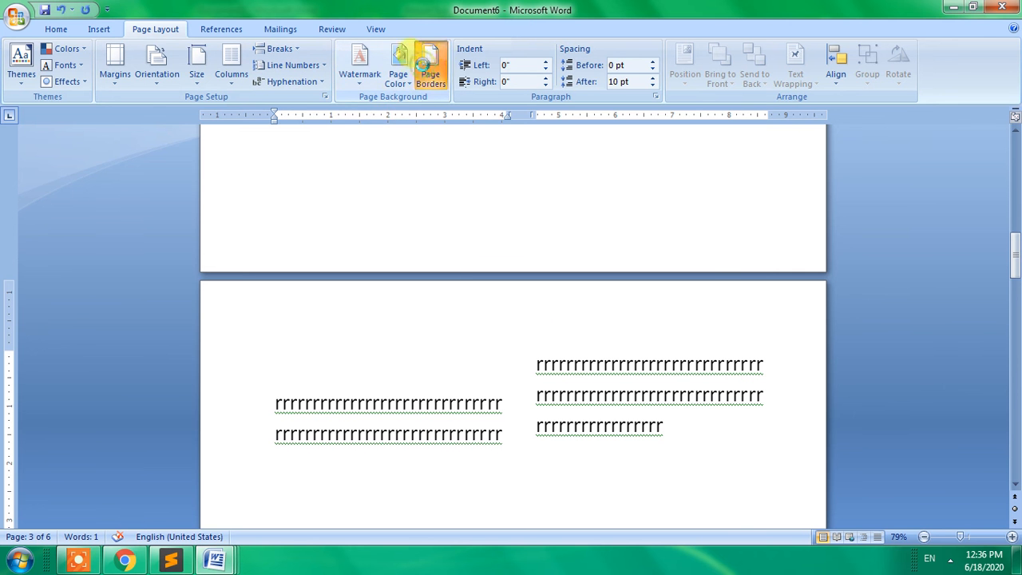
click(345, 220)
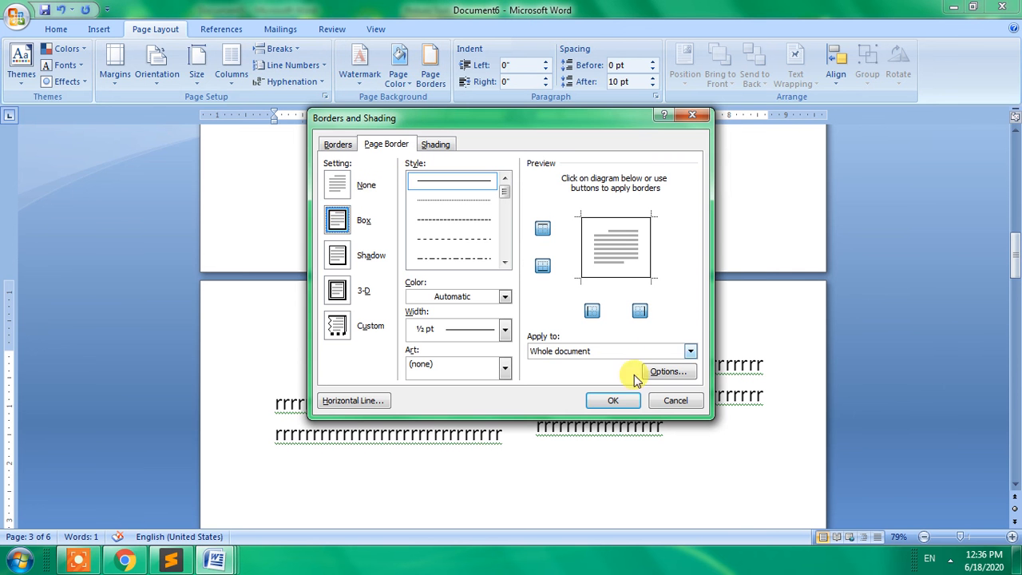
click(613, 400)
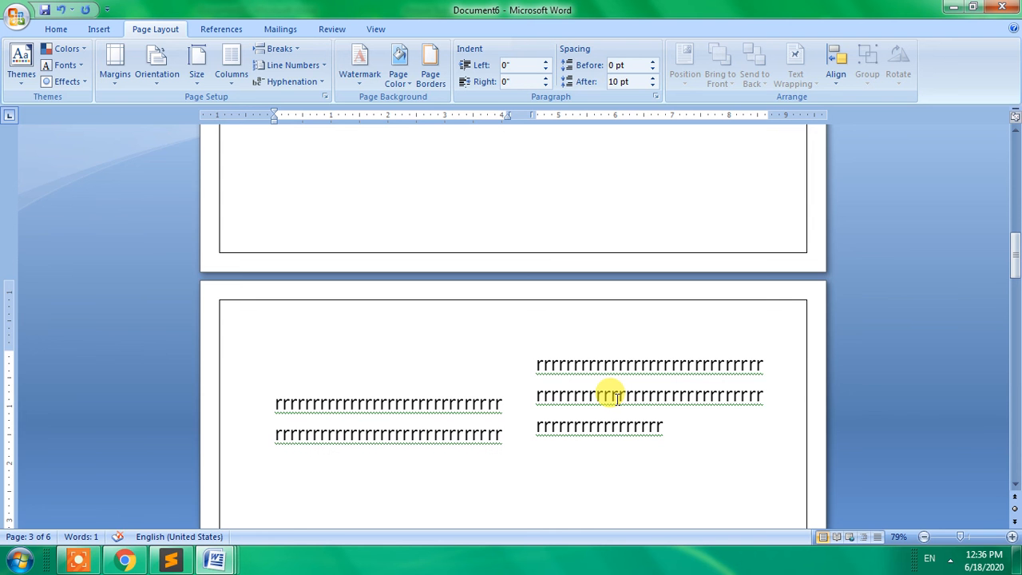
scroll(610, 395, up, 5)
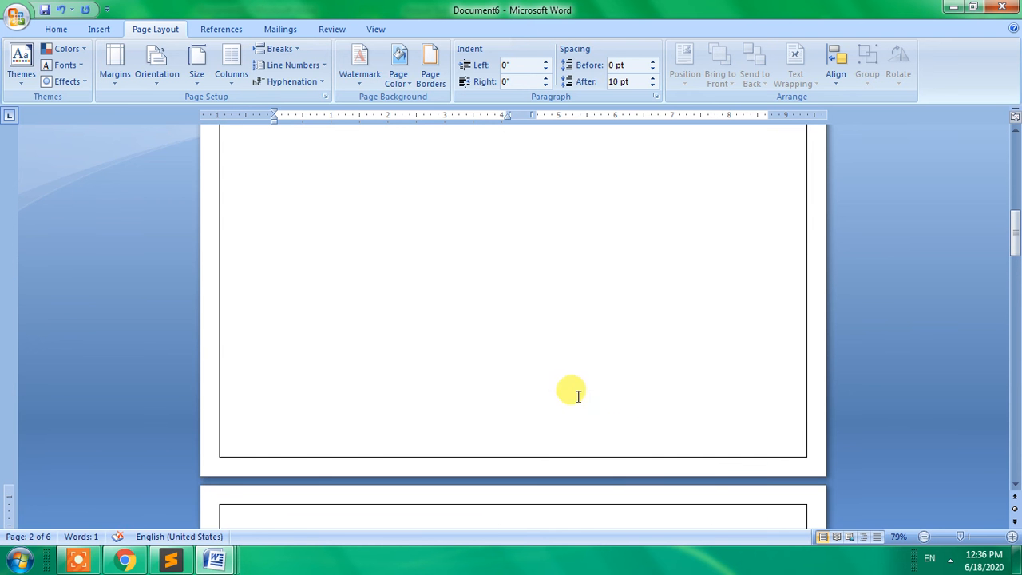
Apply a light orange page color to the document and change it to white
click(398, 66)
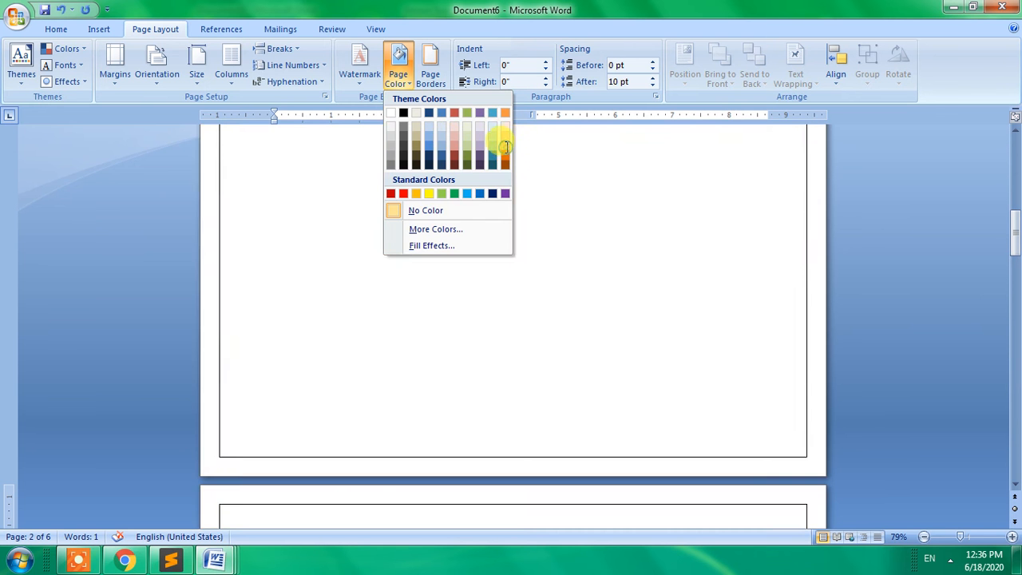
click(505, 145)
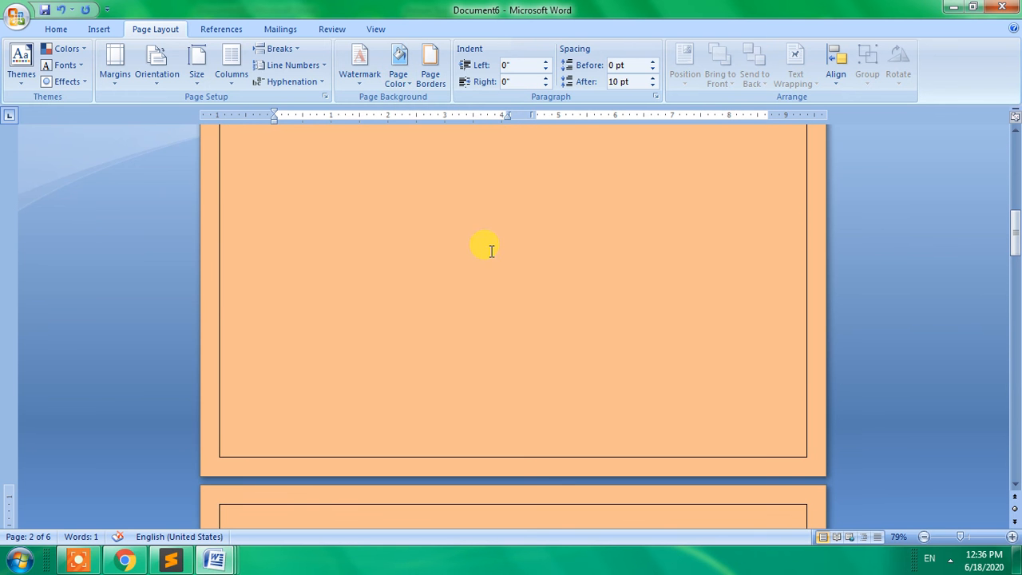
click(399, 77)
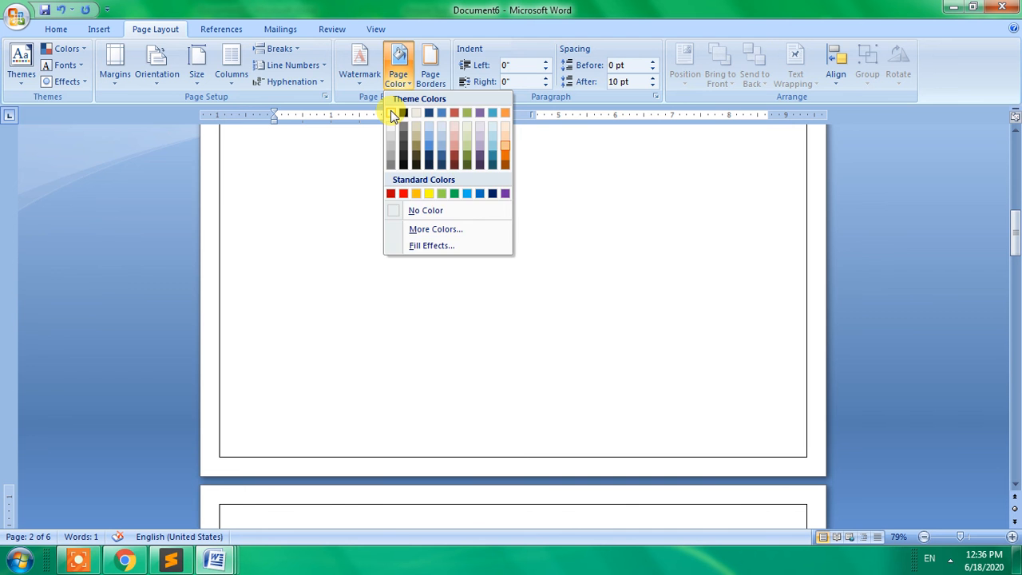
click(393, 115)
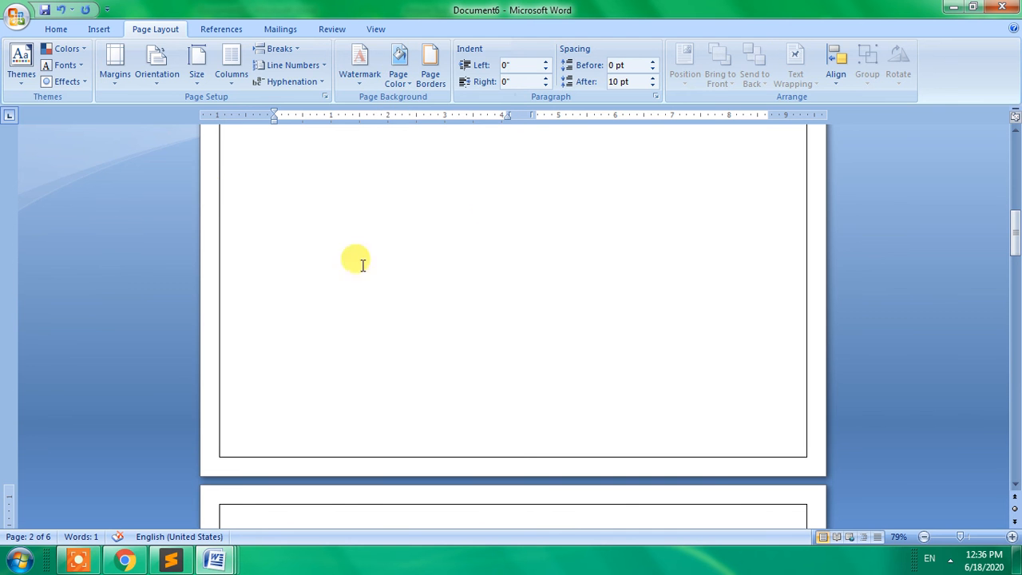
Add the diagonal CONFIDENTIAL 1 watermark to the document's pages
click(359, 73)
click(407, 169)
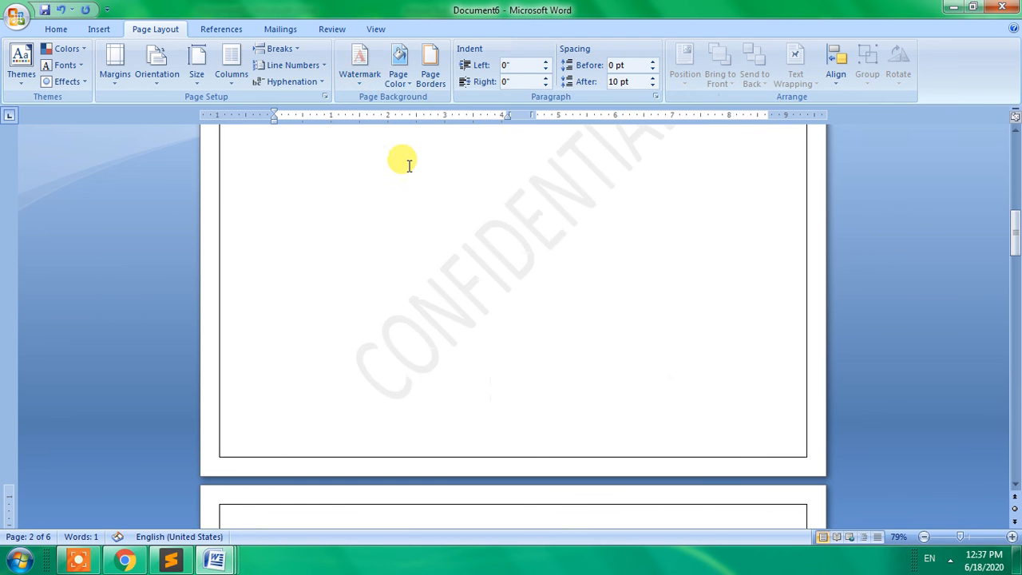
scroll(529, 304, down, 5)
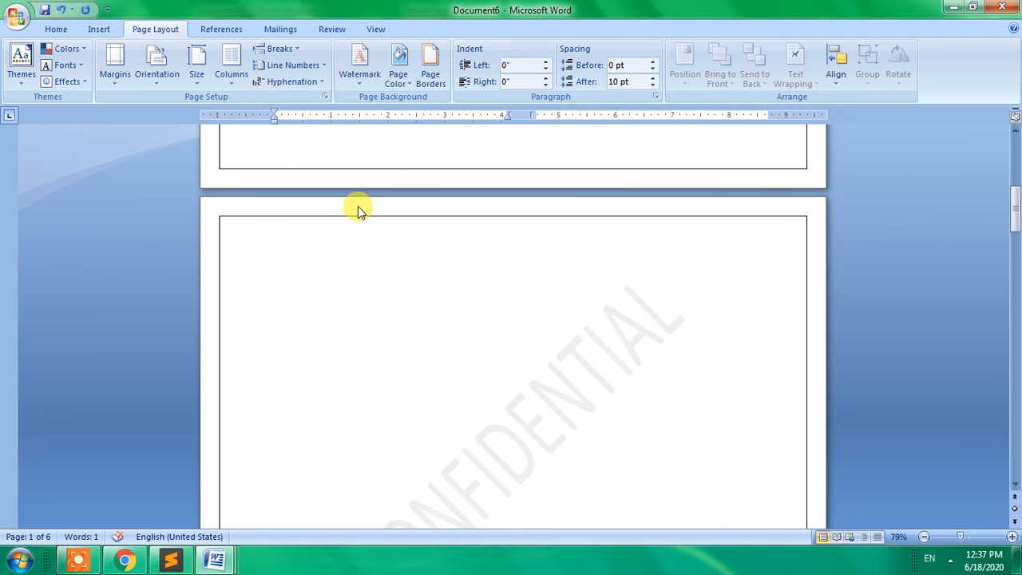
Replace the document's CONFIDENTIAL watermark with a custom text watermark reading "Write Name"
click(359, 68)
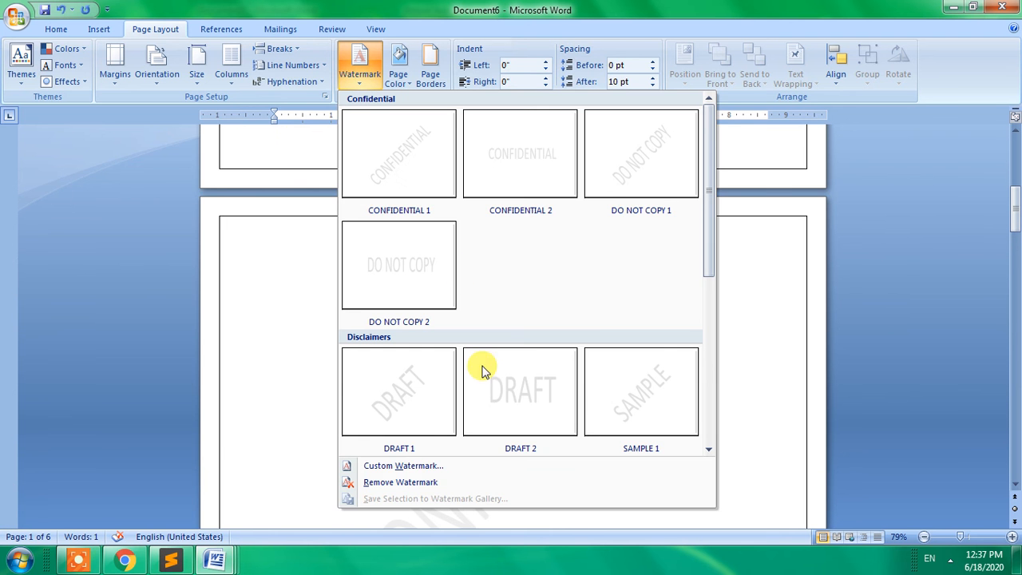
click(421, 465)
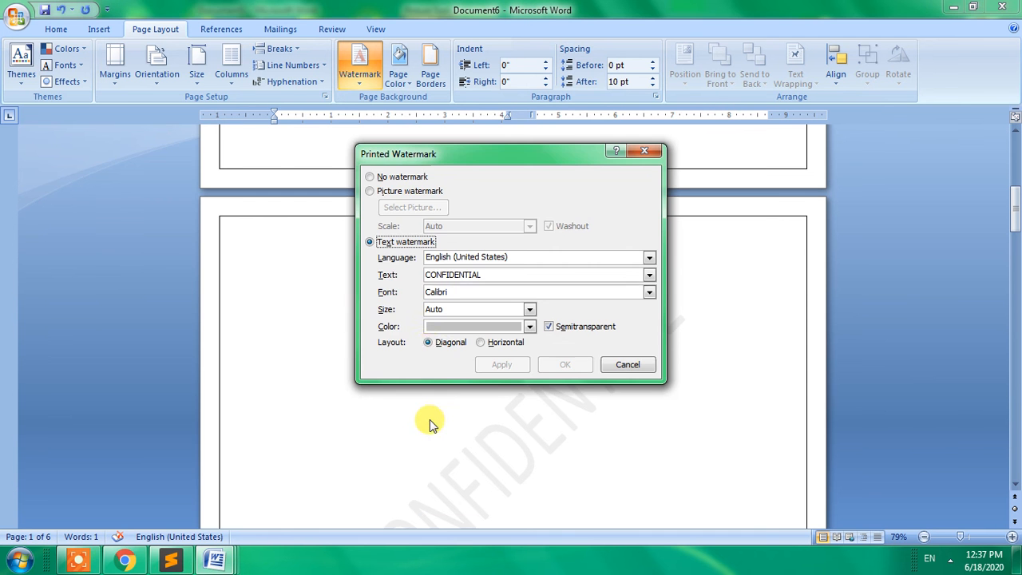
double_click(450, 274)
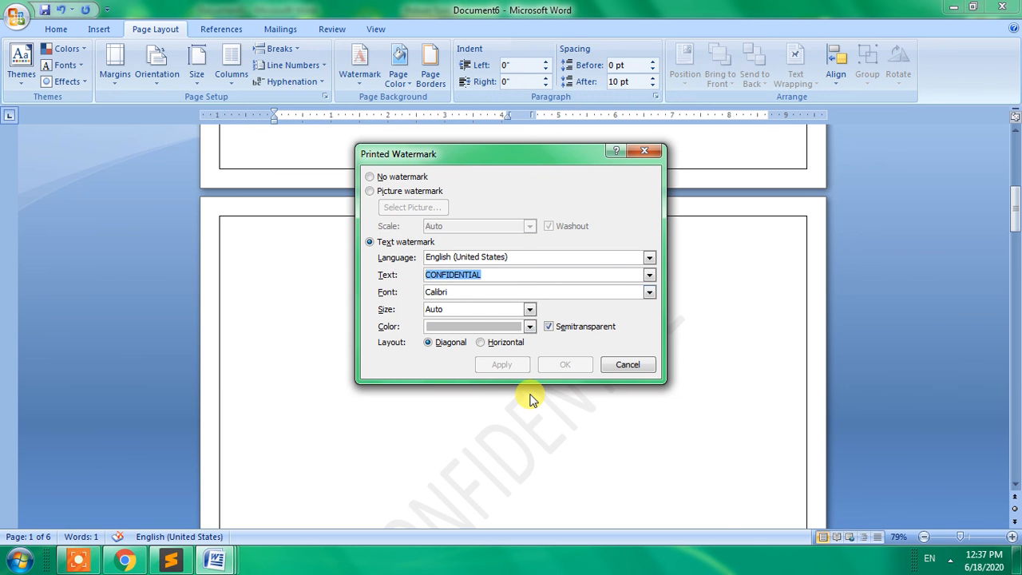
text(Write Name)
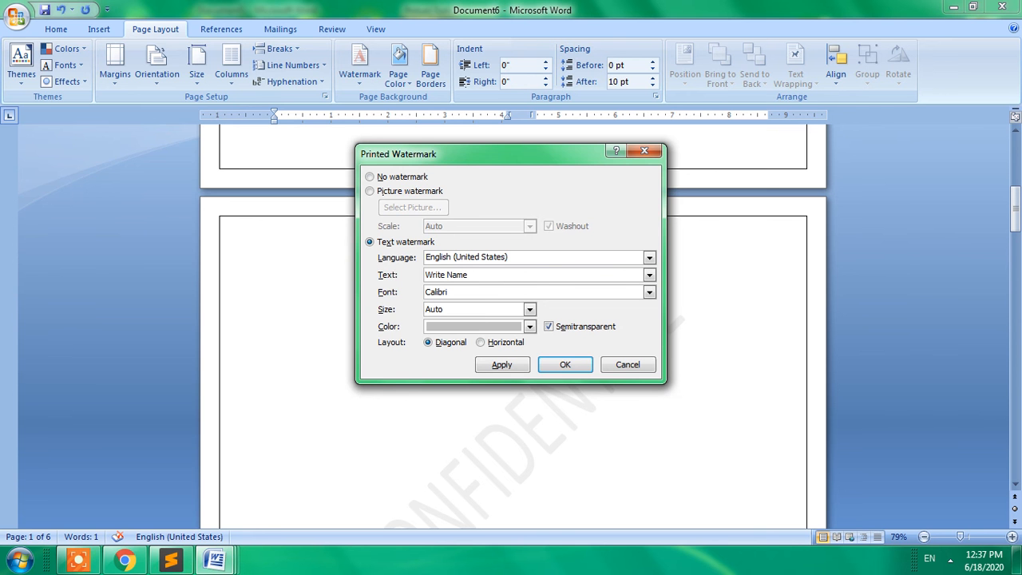
click(563, 362)
scroll(562, 360, down, 4)
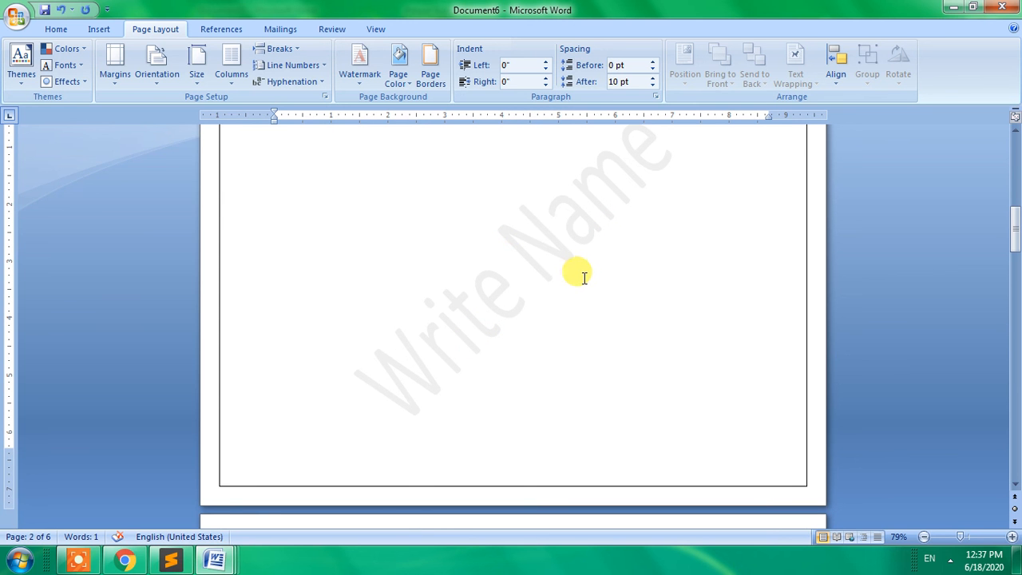
scroll(585, 278, up, 2)
scroll(587, 276, up, 3)
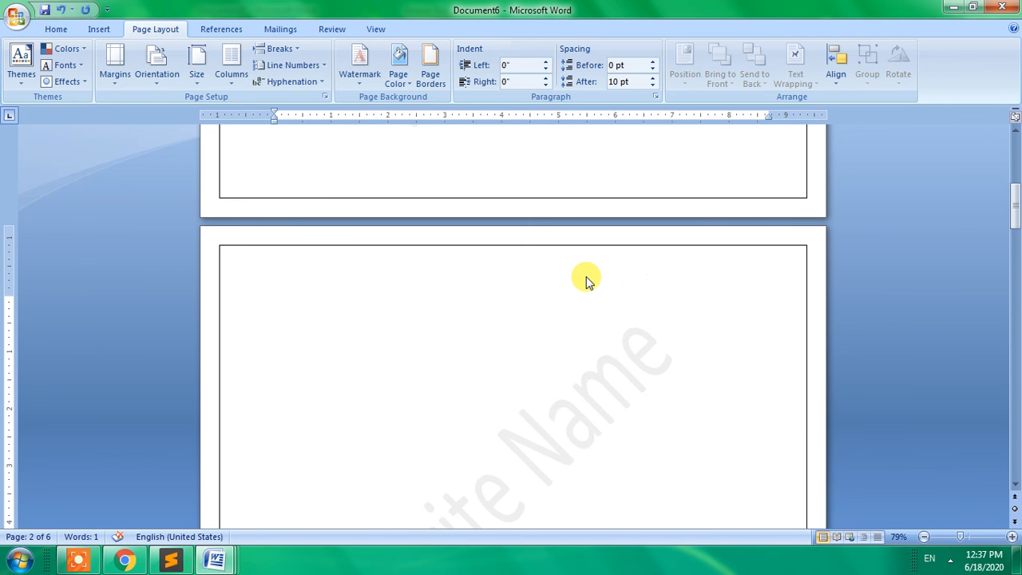
scroll(589, 277, down, 1)
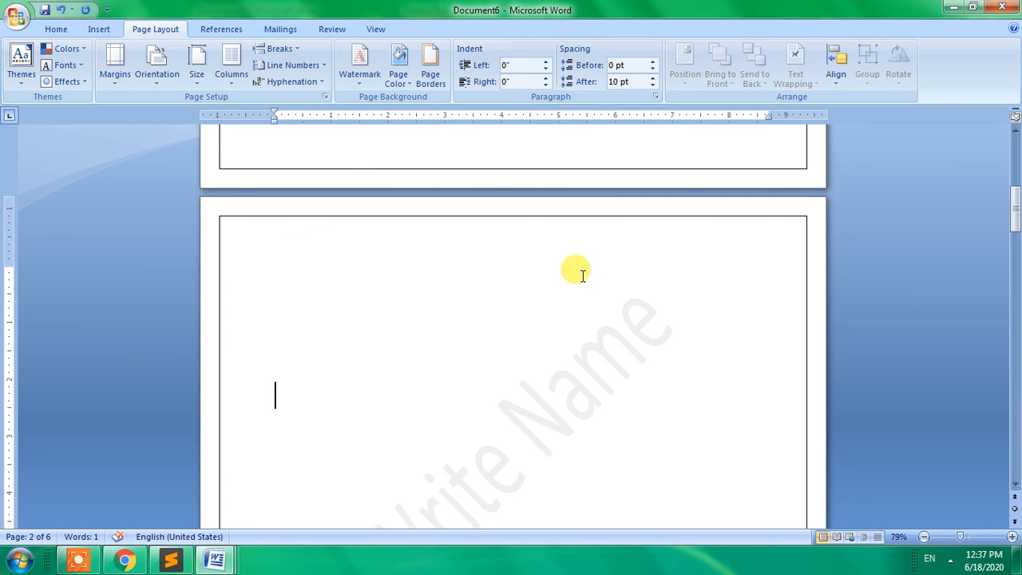
mouse_move(126, 564)
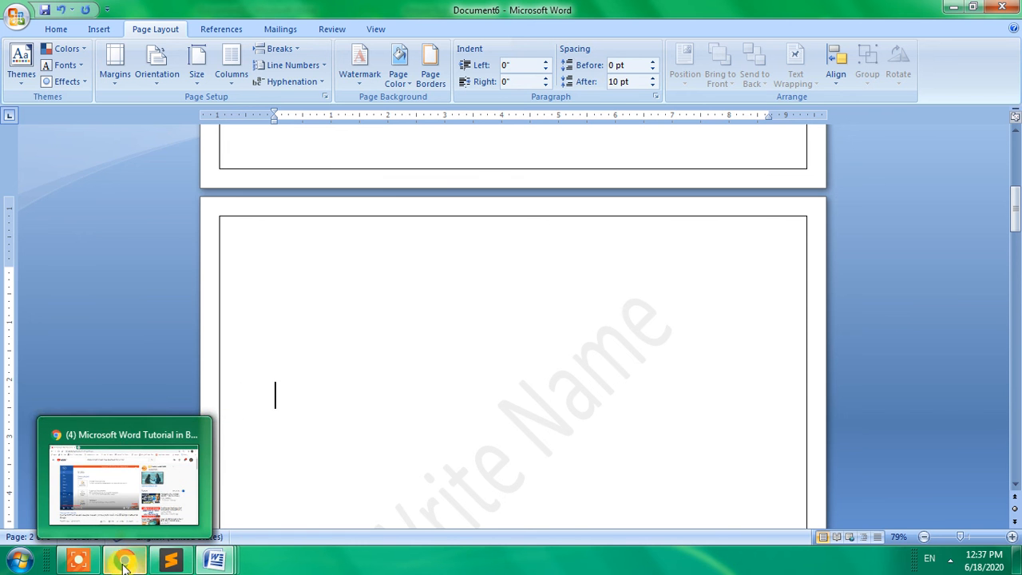
click(74, 563)
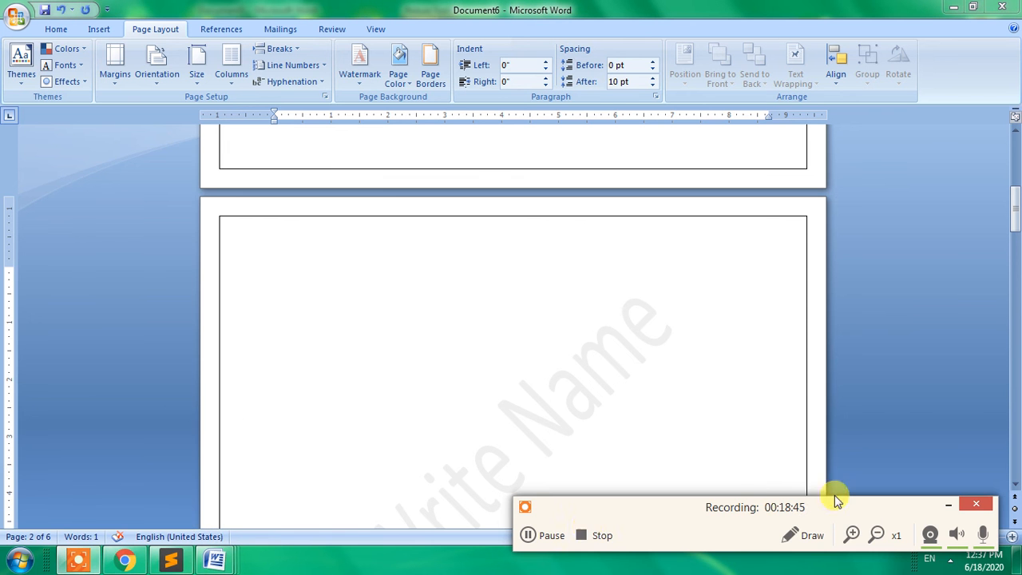